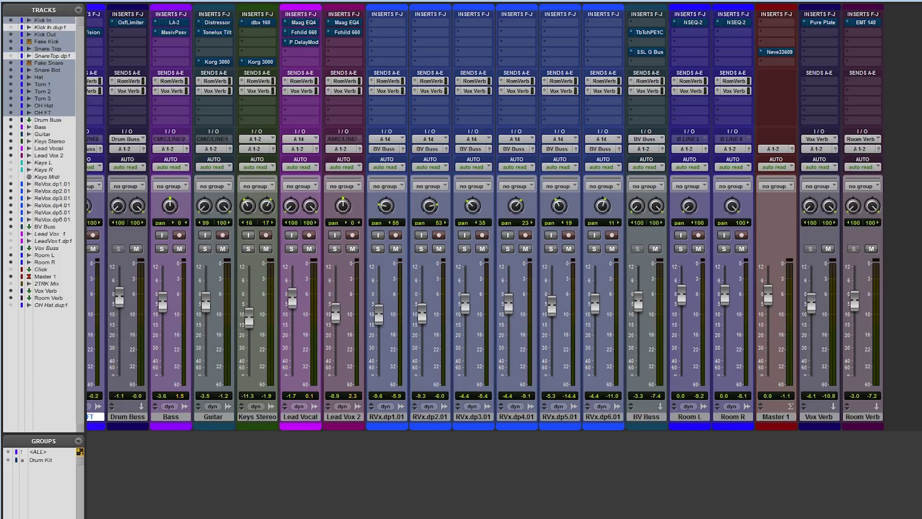
scroll(435, 503, "left", 10)
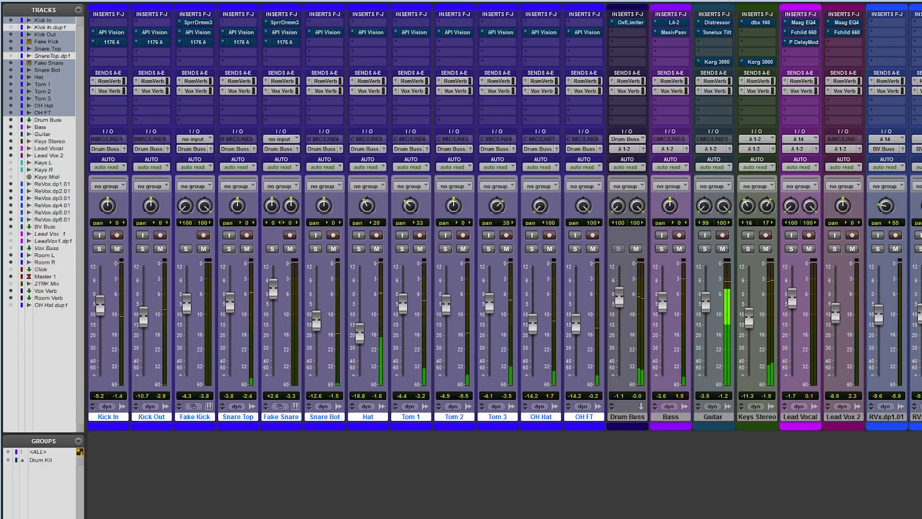
scroll(503, 216, "right", 10)
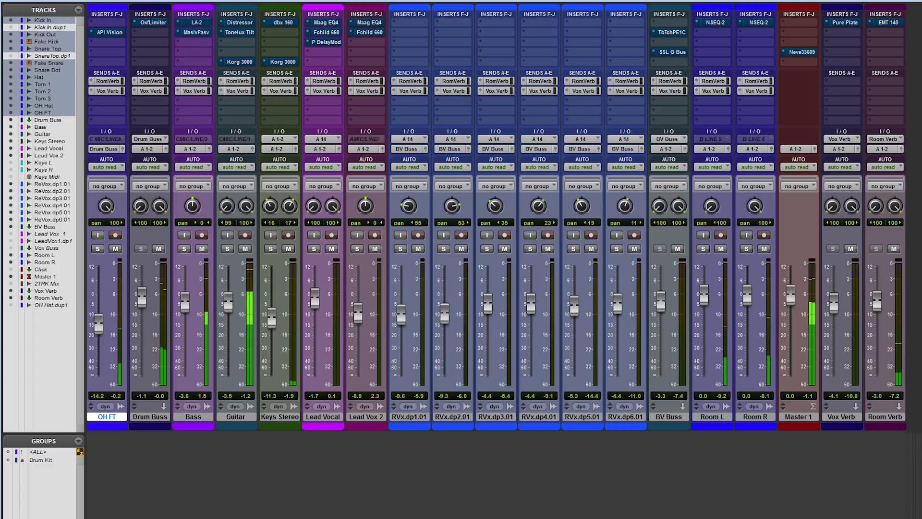
scroll(504, 216, "left", 10)
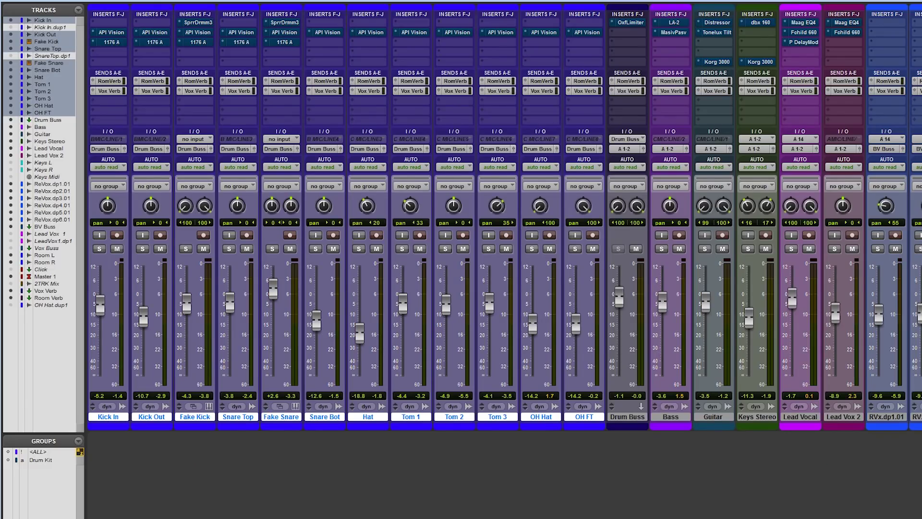
- Take the Neve33609 insert on the Master 1 track out of bypass and look over its settings
scroll(503, 217, "right", 10)
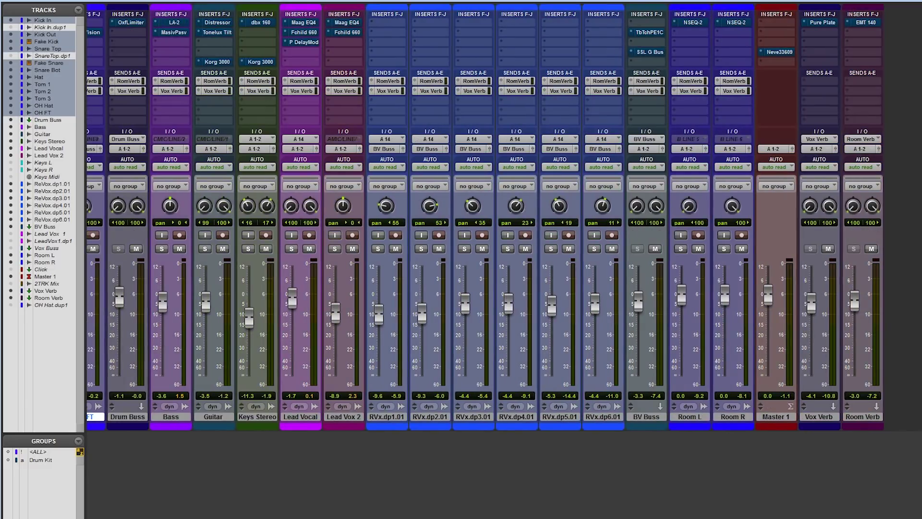
right_click(774, 52)
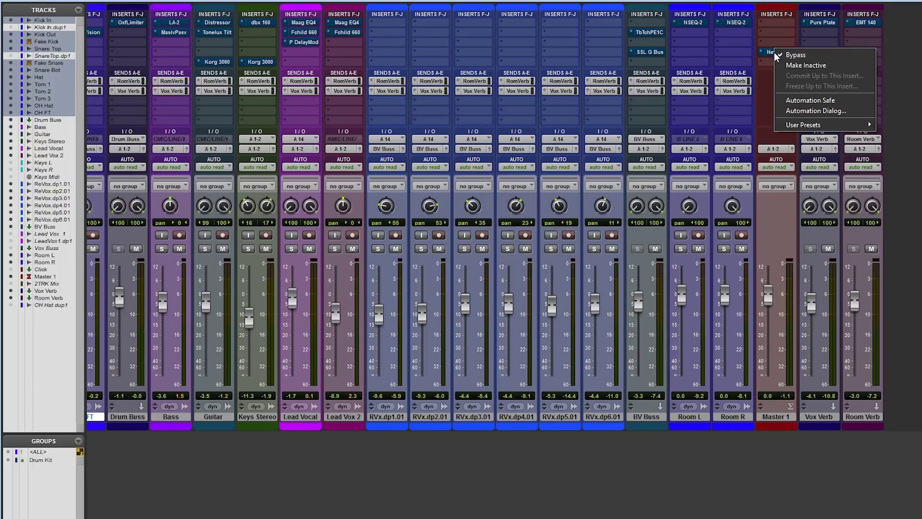
left_click(782, 55)
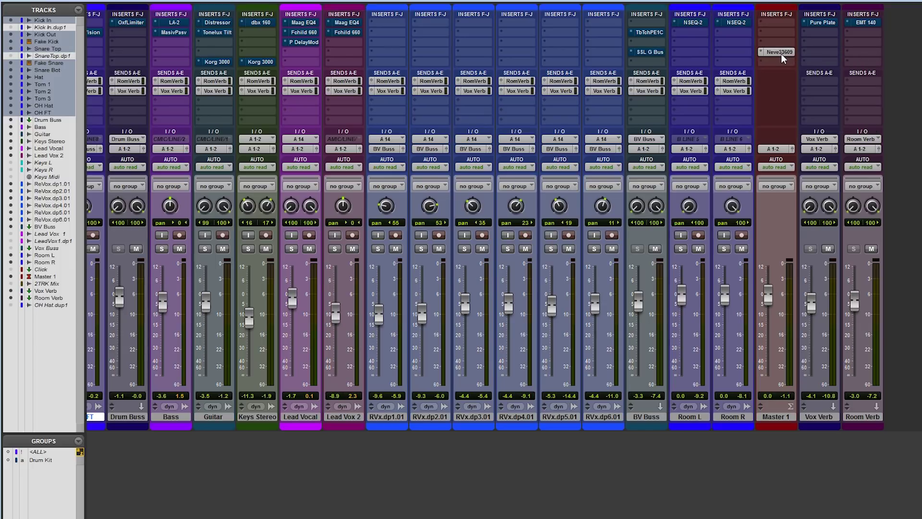
left_click(777, 50)
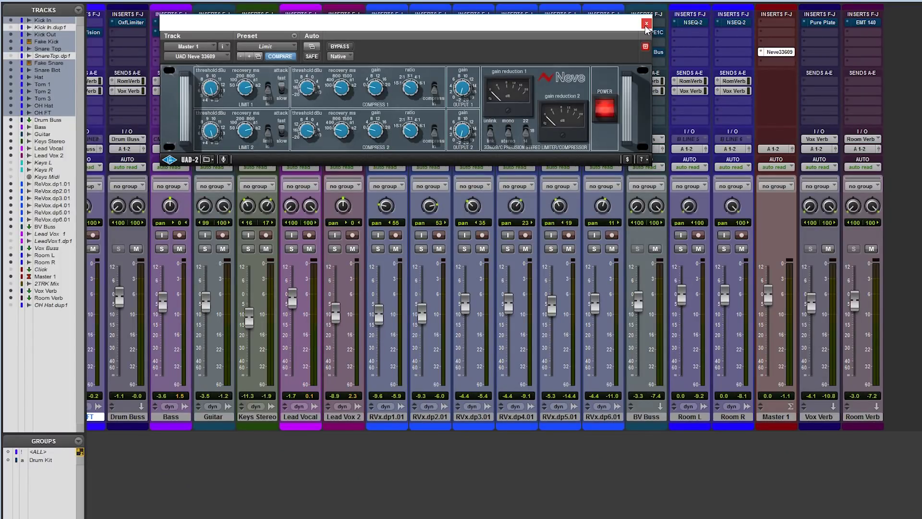
left_click(646, 24)
- Take the Oxford Limiter on the Drum Buss track out of bypass and look over its settings
scroll(698, 89, "left", 10)
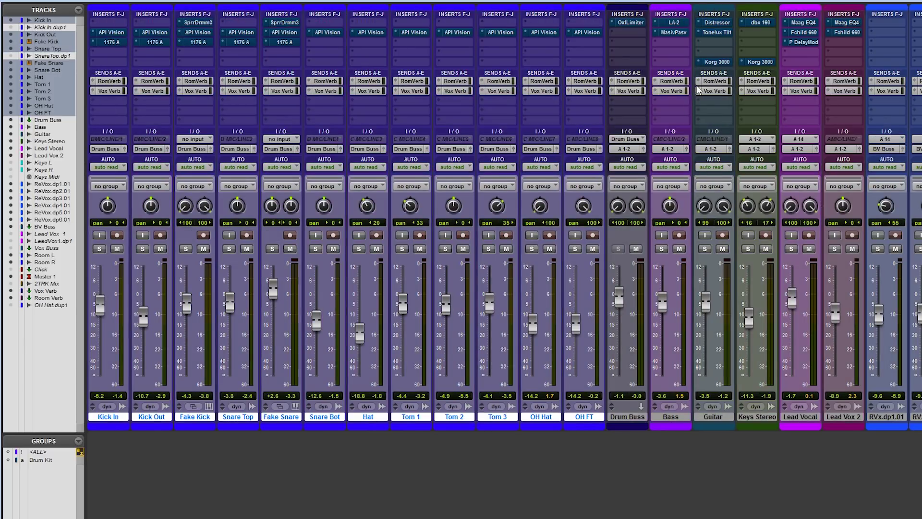
left_click(627, 19)
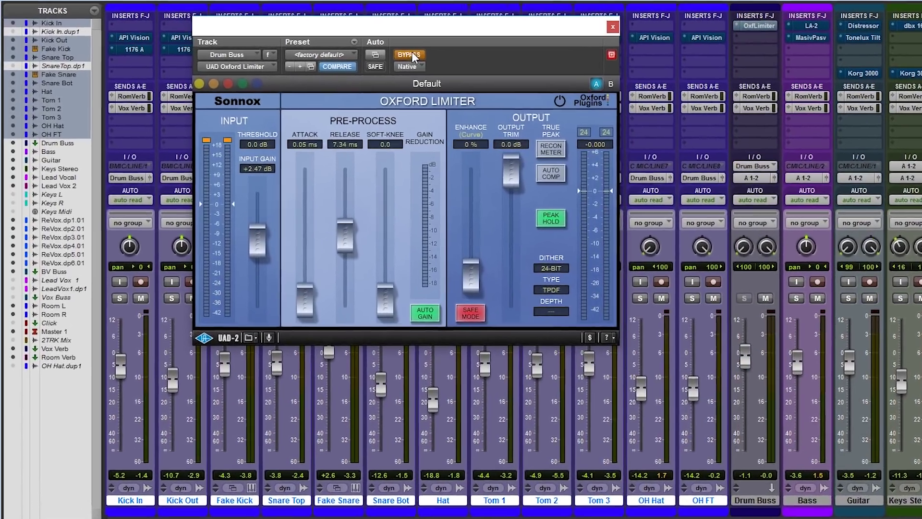
left_click(414, 56)
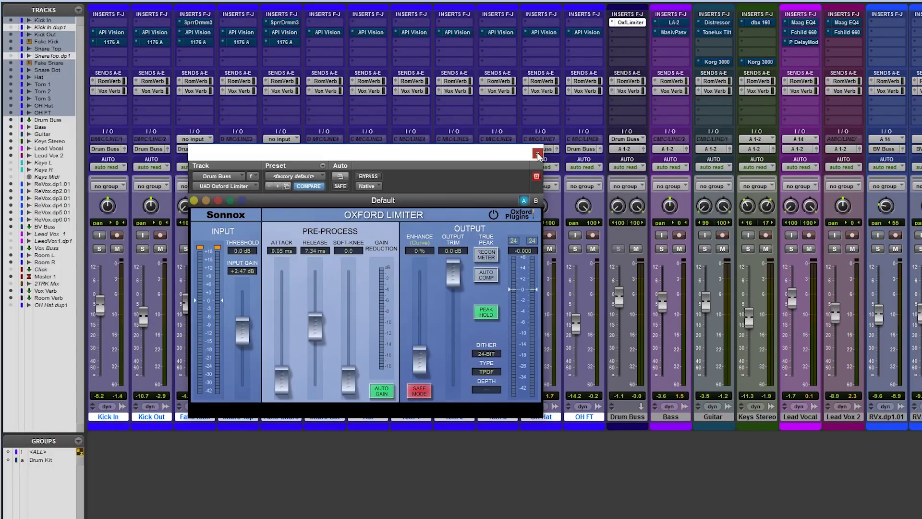
left_click(537, 153)
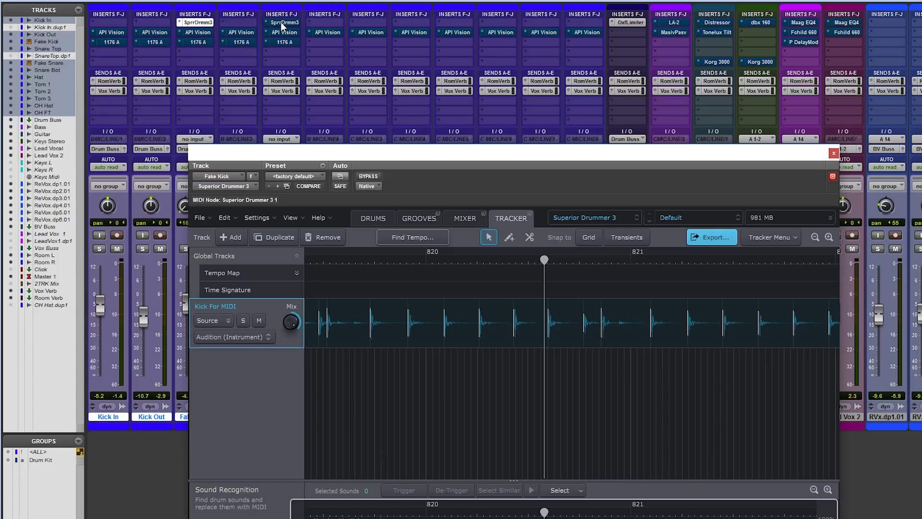
- Take Superior Drummer 3 on the Fake Snare track out of bypass and review its snare selection and tracker view
left_click(282, 23)
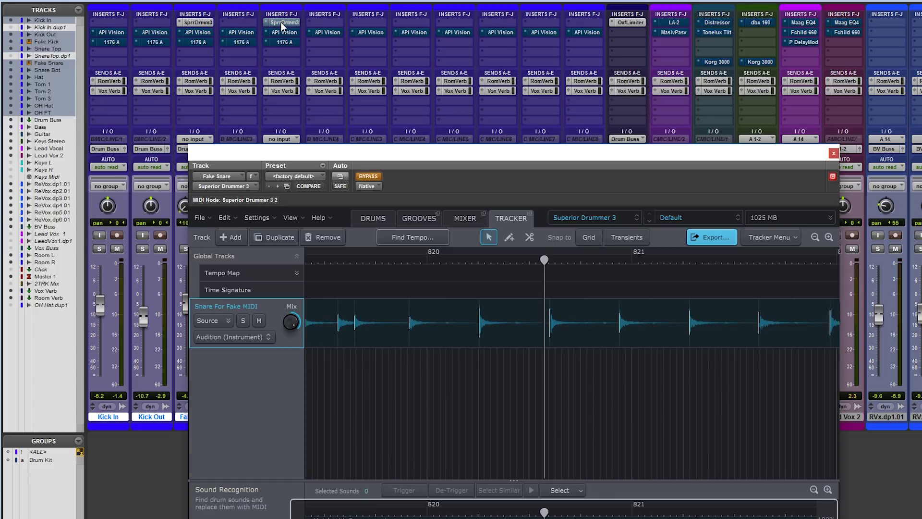
left_click(362, 177)
left_click(372, 219)
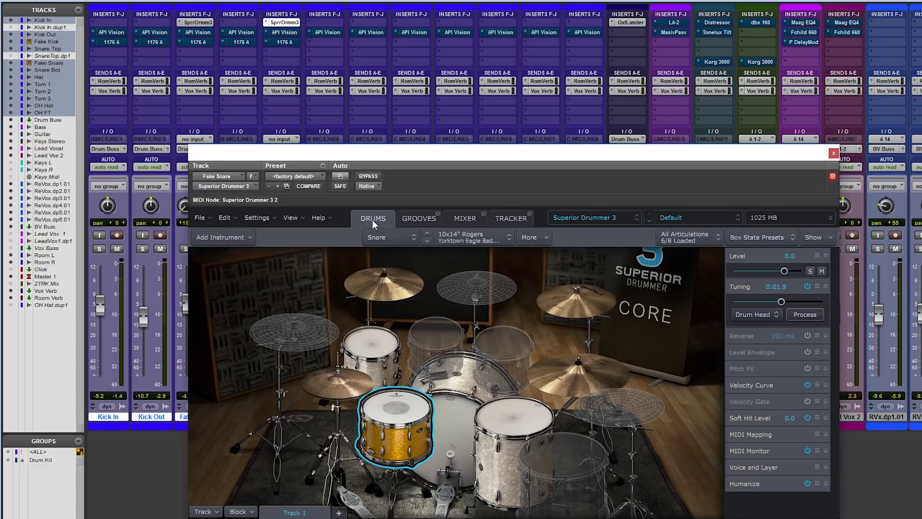
right_click(396, 406)
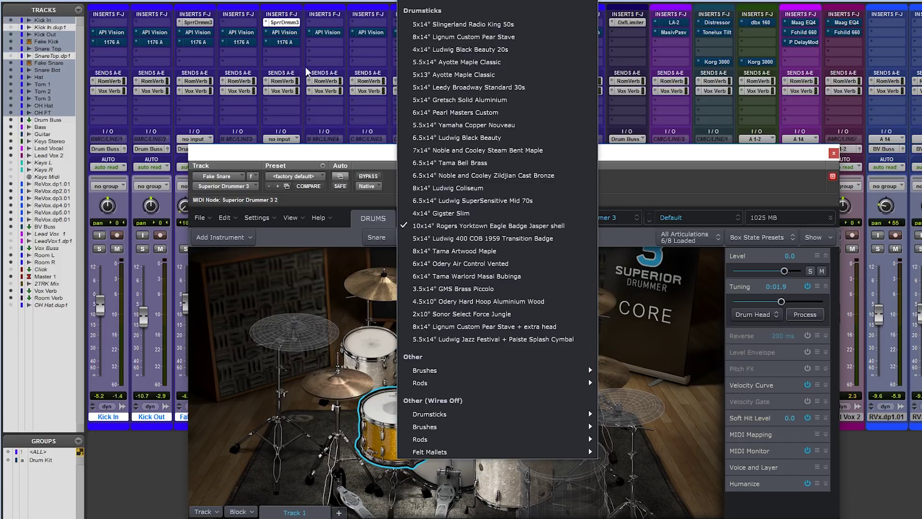
left_click(268, 154)
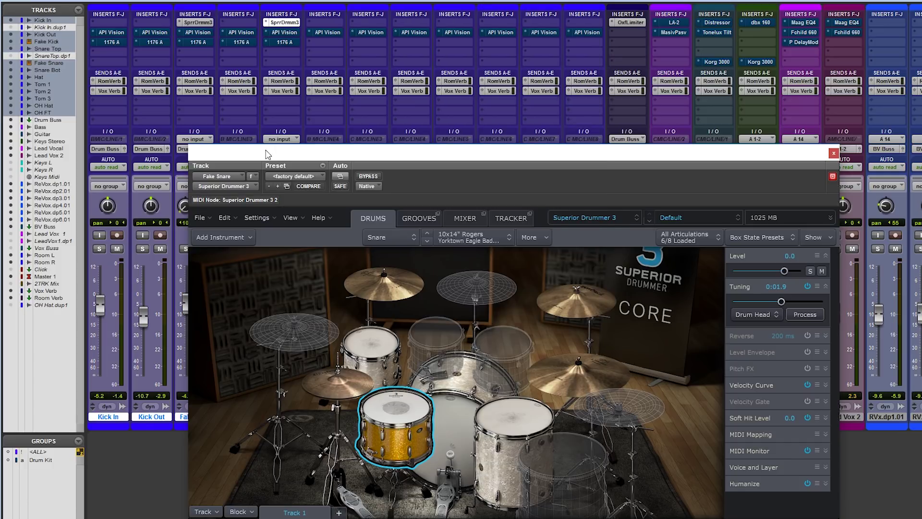
left_click(507, 219)
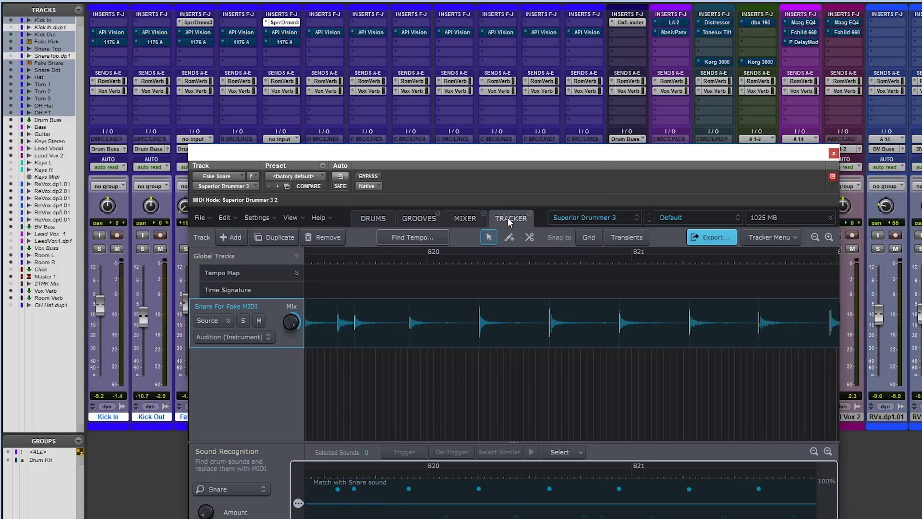
- Examine the kick drum and the tracked kick audio in Superior Drummer 3 on the Fake Kick track
left_click(197, 22)
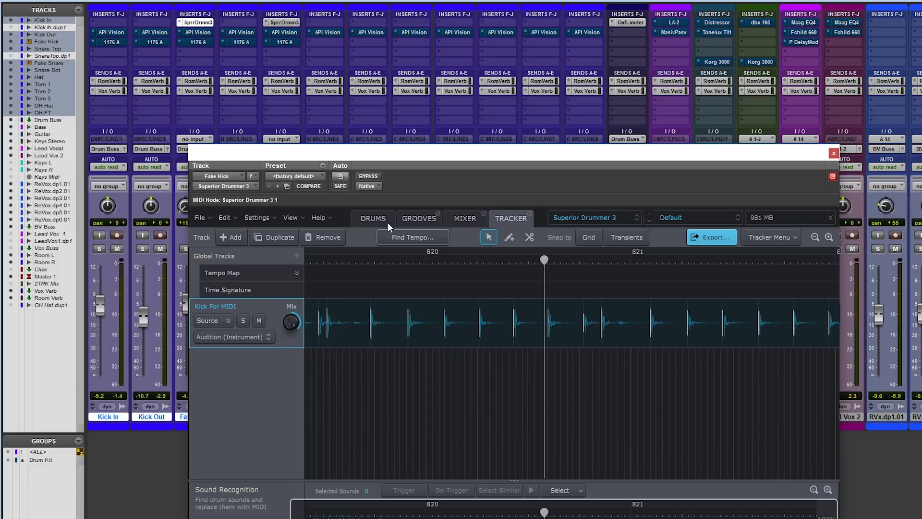
left_click(370, 219)
left_click(445, 440)
left_click(445, 440)
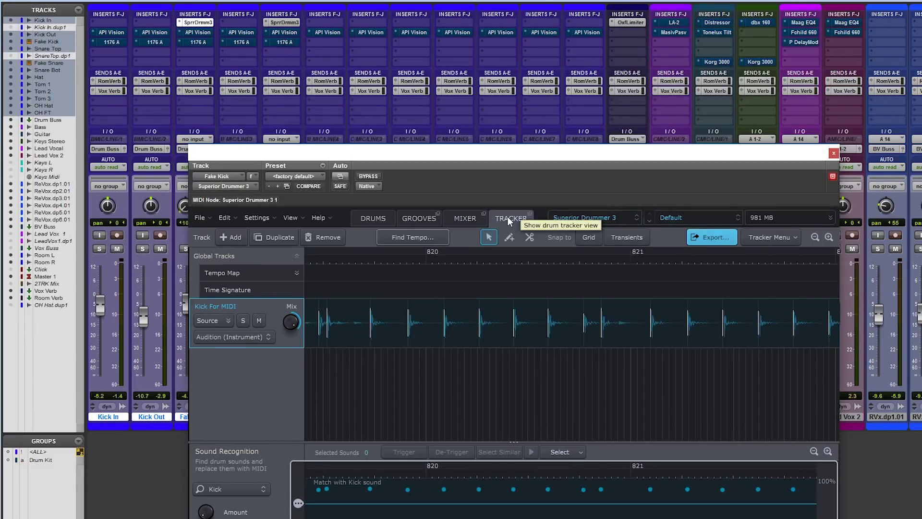
left_click(834, 154)
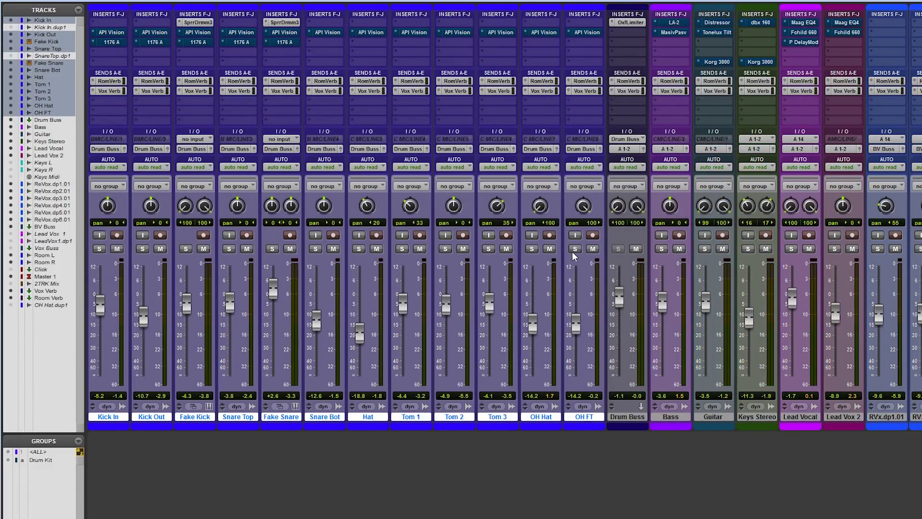
- With the Drum Kit group enabled, solo all its drum tracks and take their API Vision inserts out of bypass
left_click(37, 462)
left_click(99, 248)
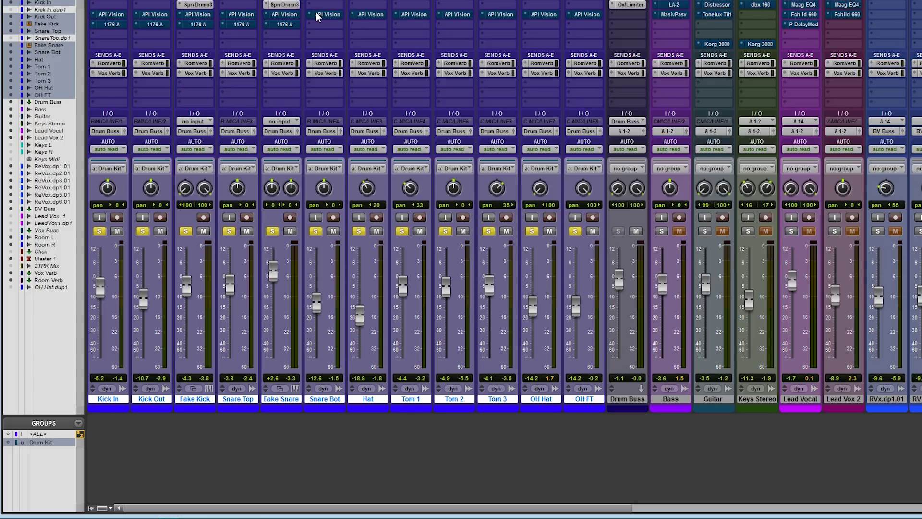
right_click(317, 17)
left_click(326, 18)
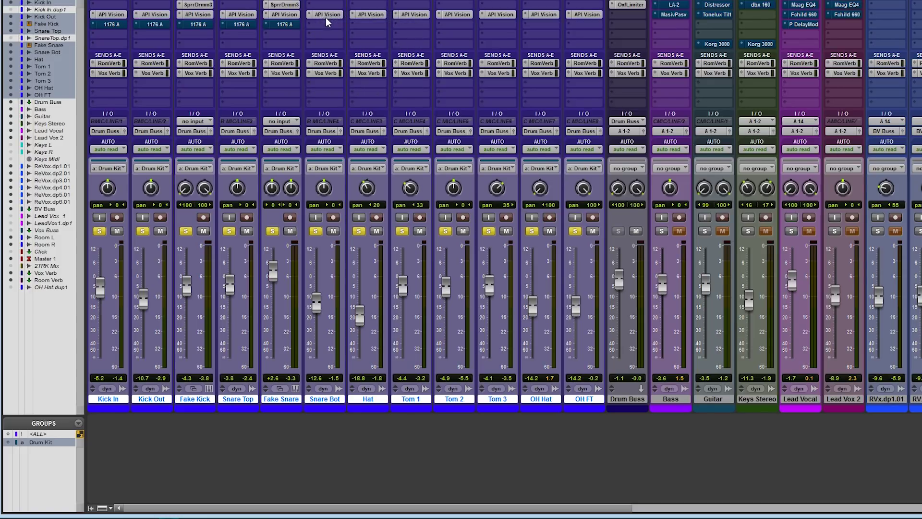
- Compare the API Vision channel strip settings on individual drum tracks, including Kick In, Fake Kick, Kick Out and Snare Top
left_click(110, 15)
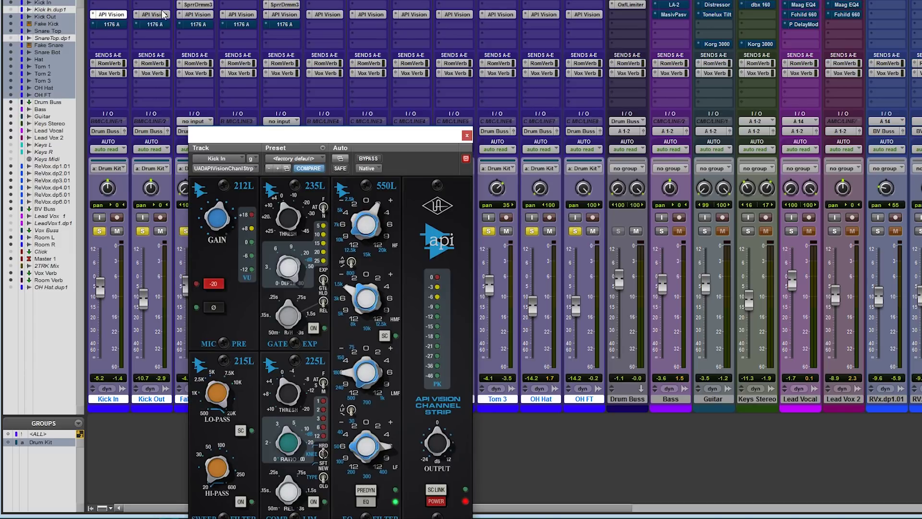
left_click(198, 15)
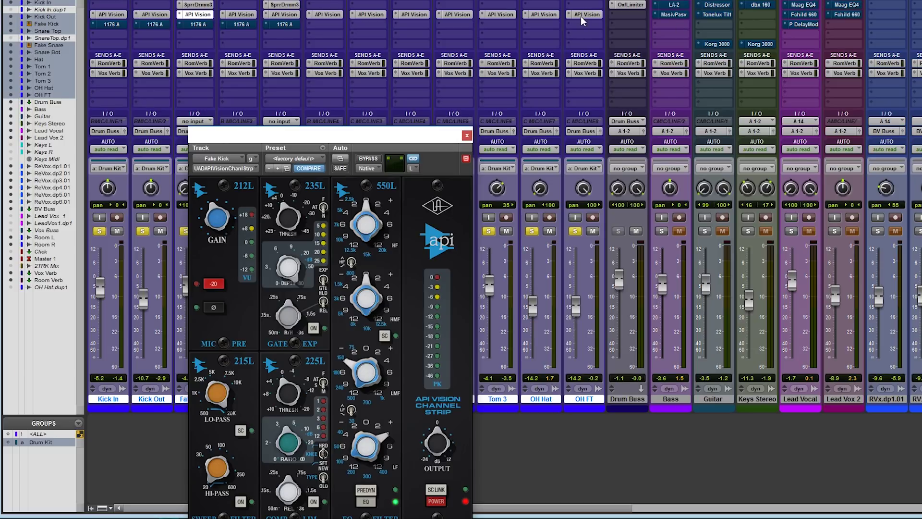
left_click(498, 15)
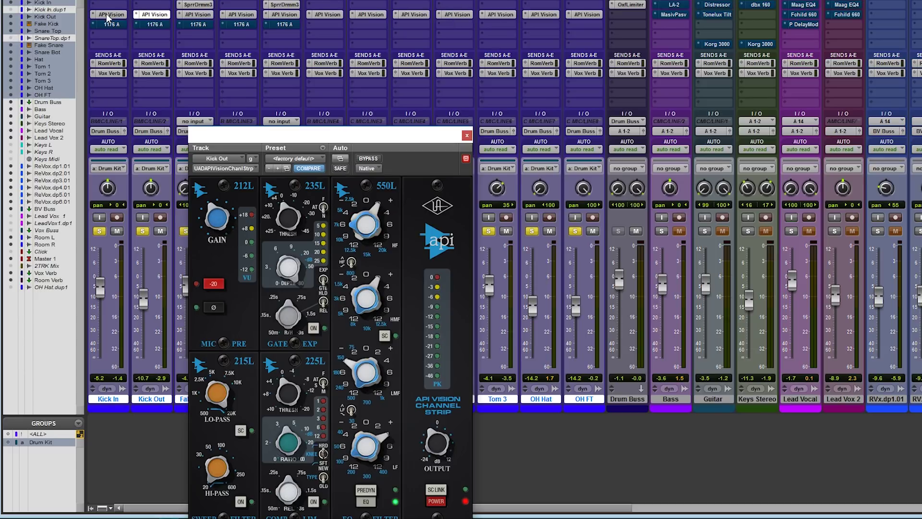
left_click(110, 14)
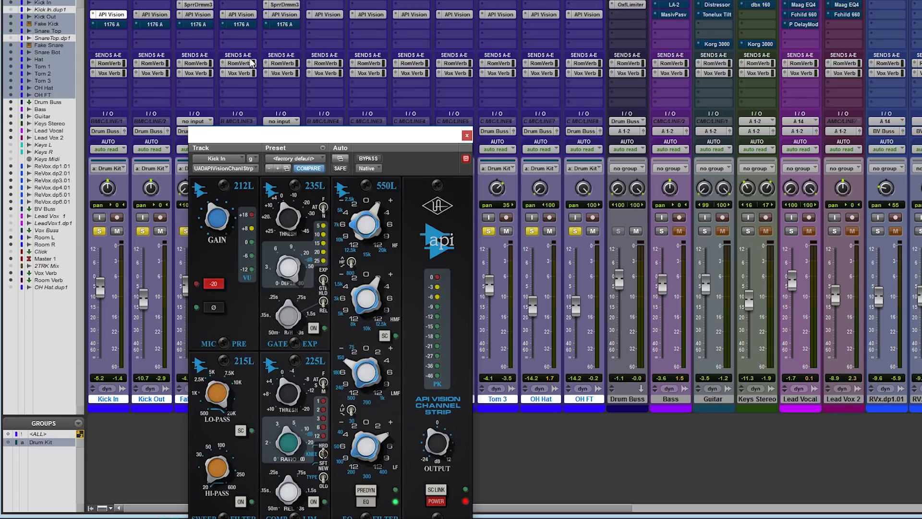
left_click(242, 15)
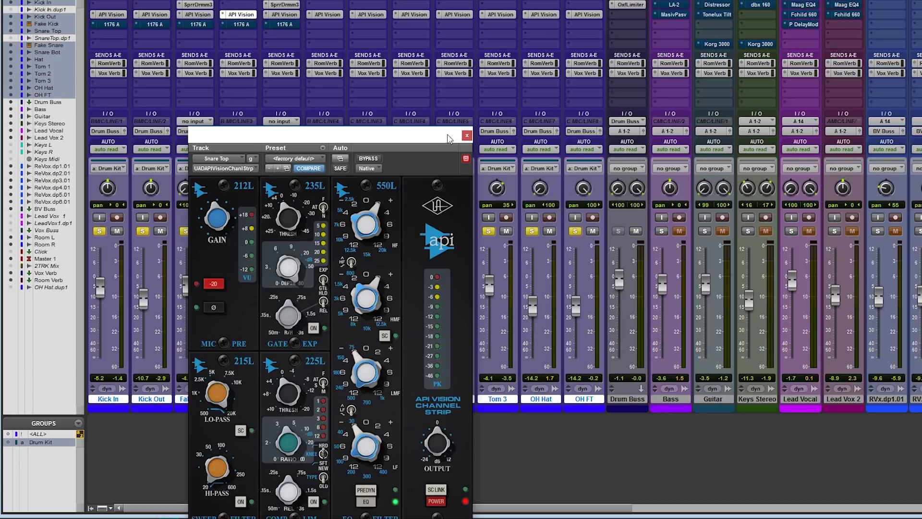
left_click(466, 136)
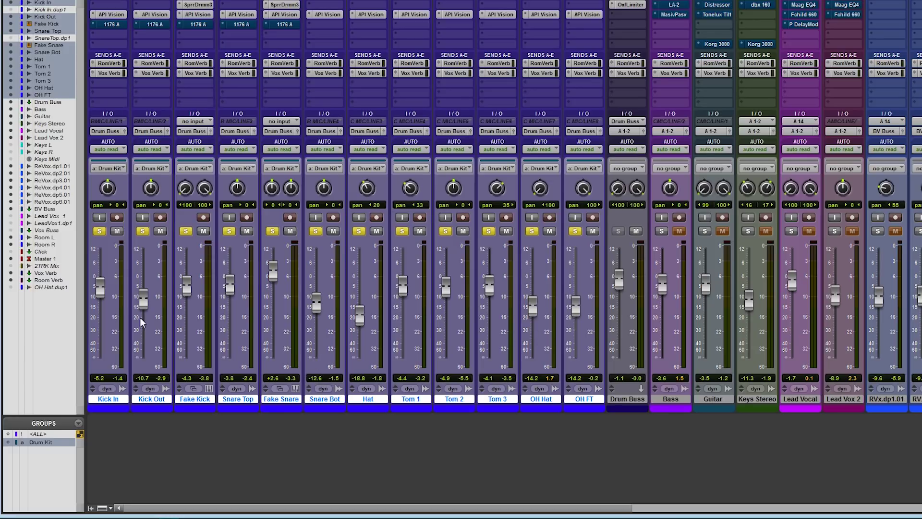
- Take the grouped 1176 A inserts on the kick and snare tracks out of bypass and compare their compressor settings
right_click(111, 22)
left_click(120, 24)
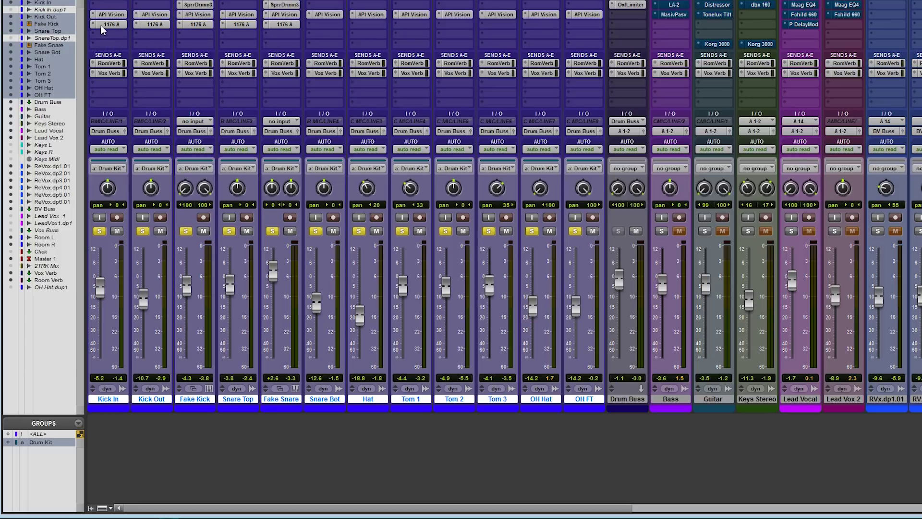
left_click(106, 24)
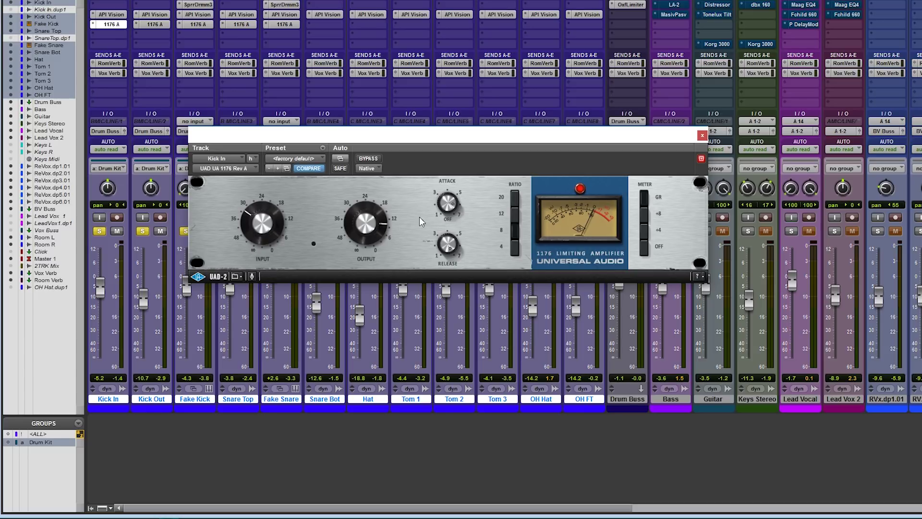
left_click(232, 24)
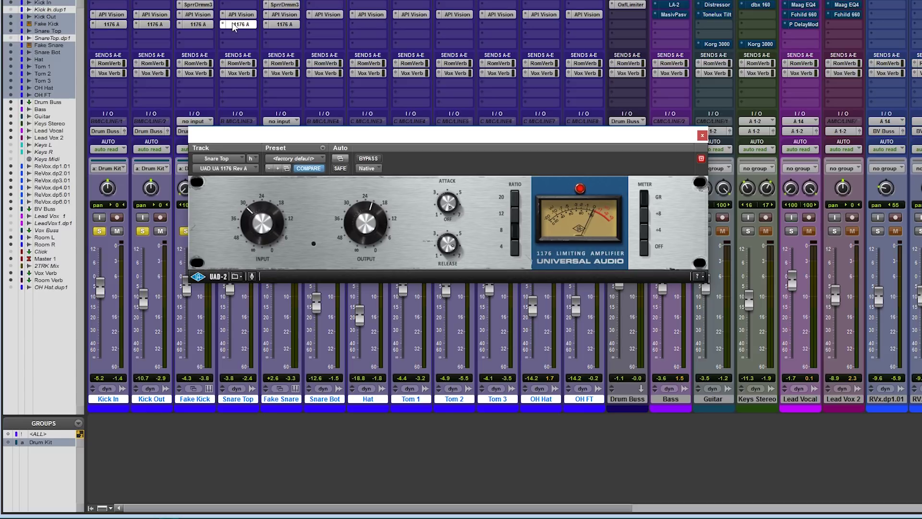
left_click(287, 25)
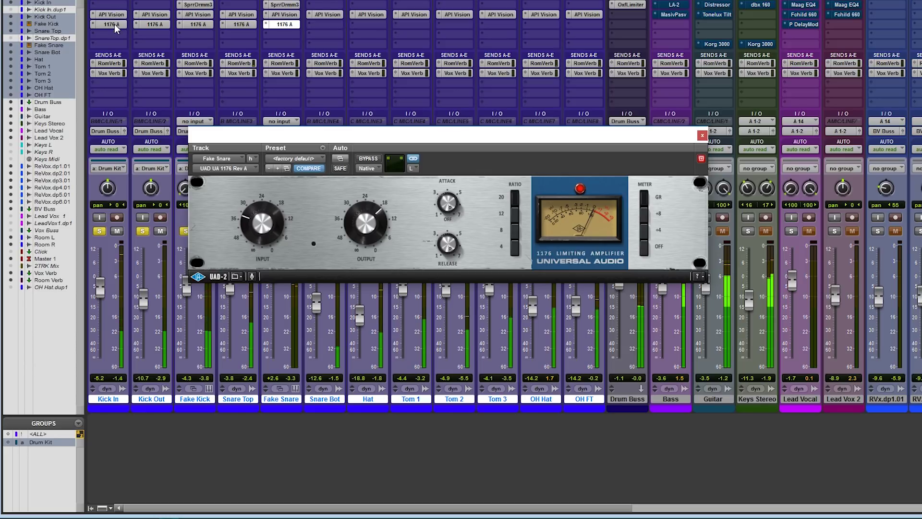
left_click(196, 24)
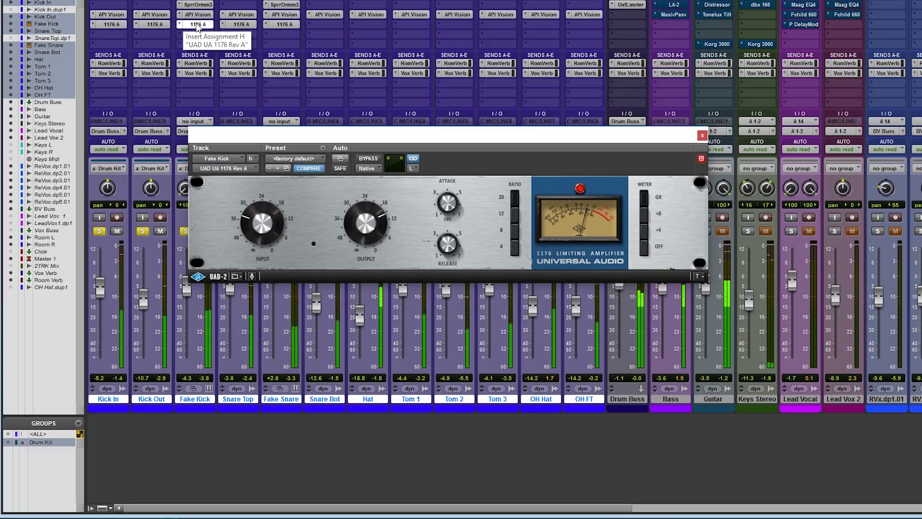
left_click(702, 136)
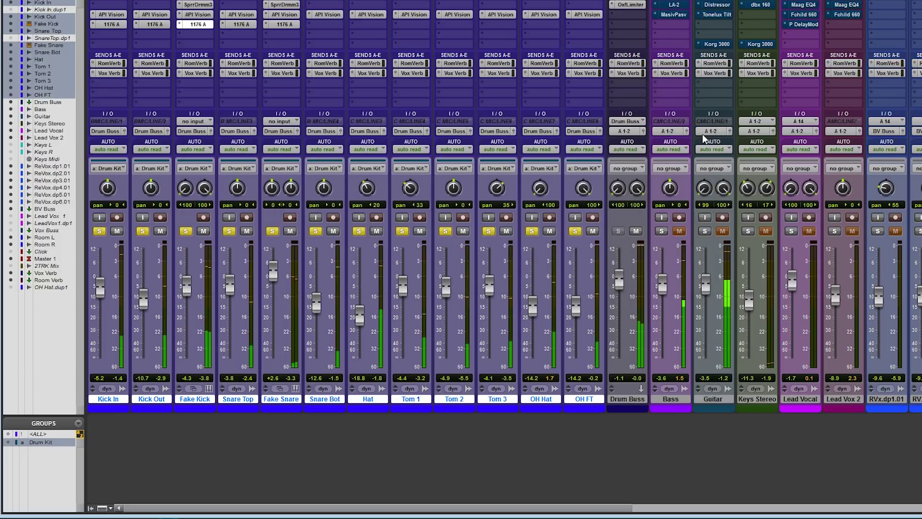
left_click(237, 25)
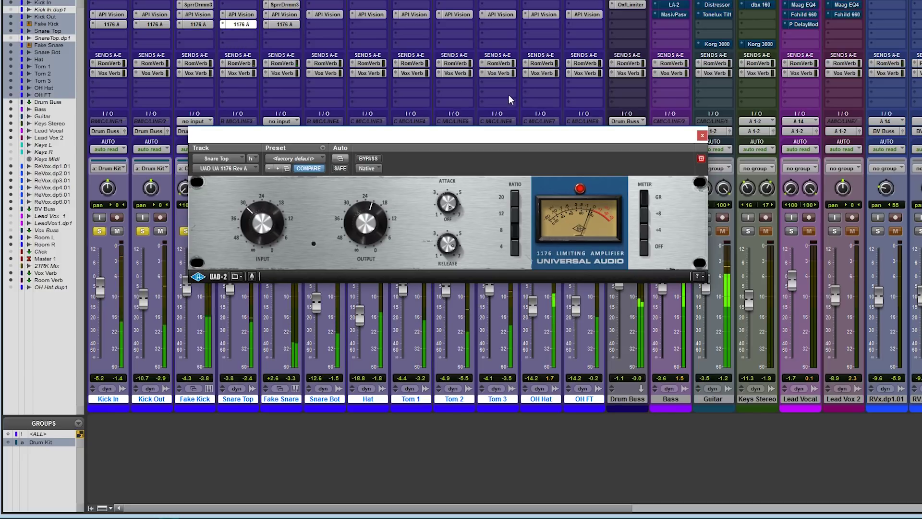
left_click(702, 135)
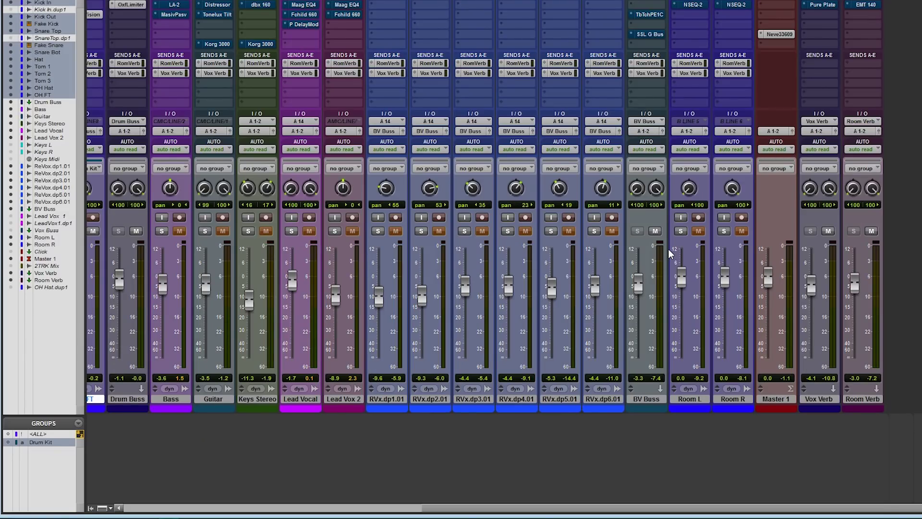
- Solo the Room L and Room R tracks and take their NSEQ-2 inserts out of bypass
left_click(680, 231)
left_click(724, 231)
right_click(690, 6)
left_click(698, 9)
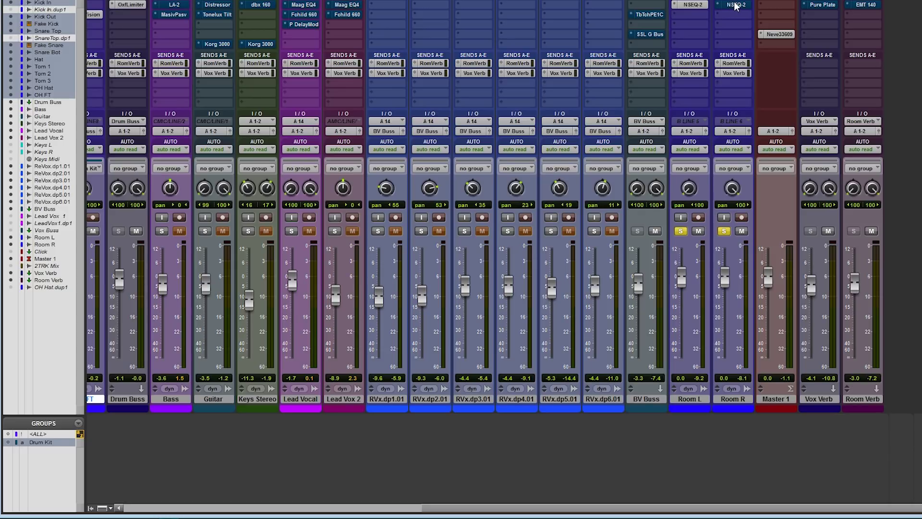
left_click(735, 7)
right_click(735, 6)
left_click(747, 12)
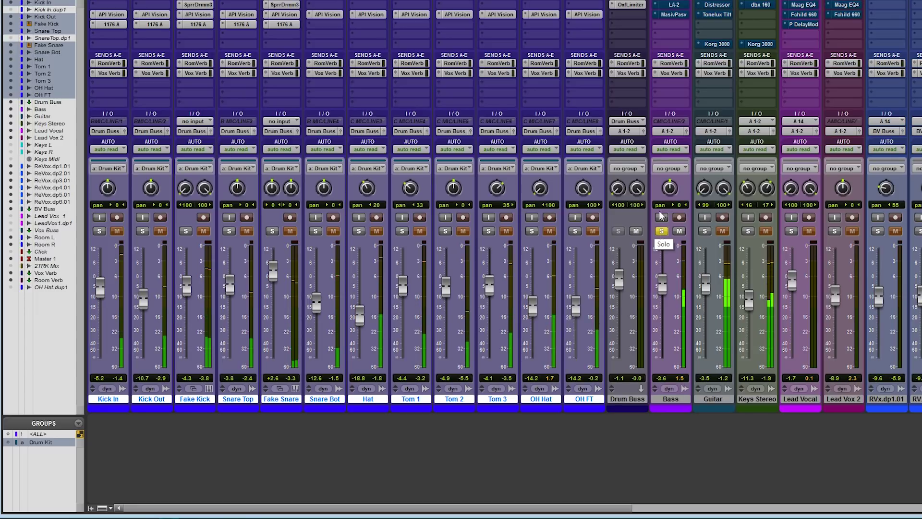
- Open the Teletronix LA-2 on the Bass track and take it out of bypass
left_click(668, 7)
right_click(669, 7)
left_click(672, 7)
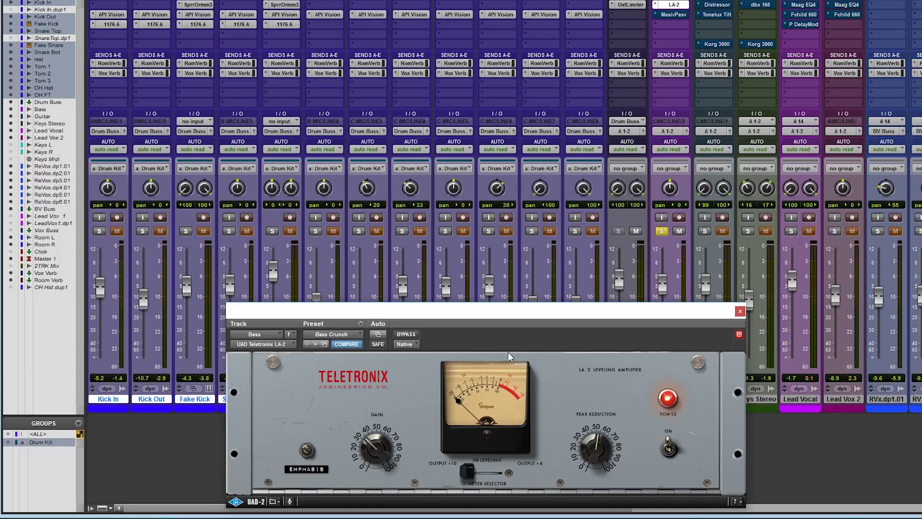
- Take the Bass track's Manley Massive Passive EQ out of bypass, comparing the sound with and without it
left_click(673, 13)
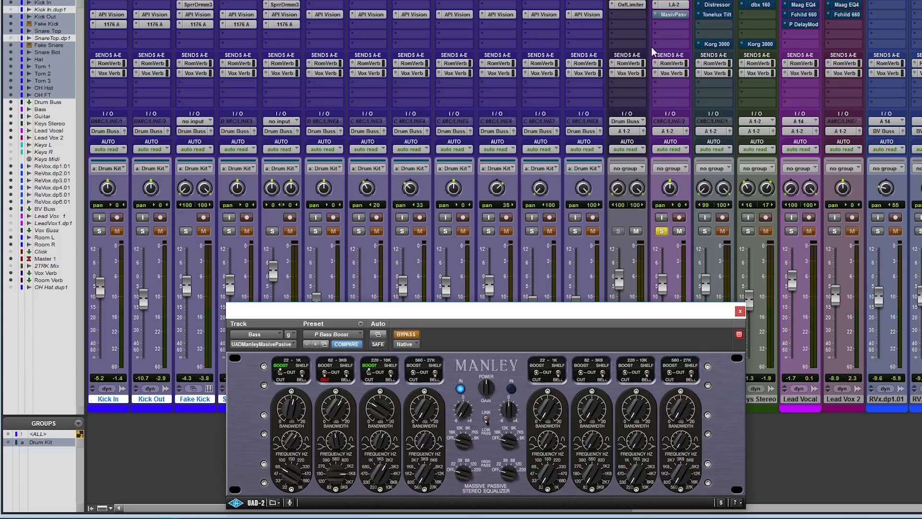
left_click(407, 335)
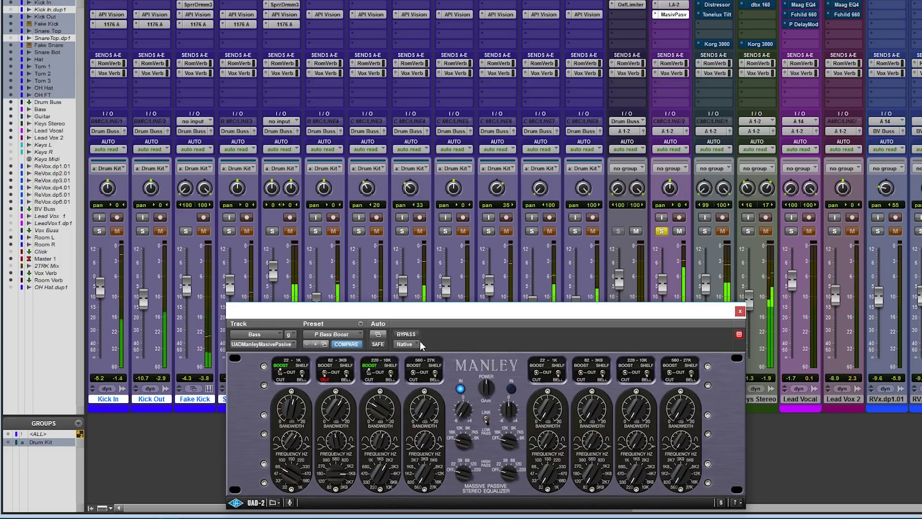
left_click(408, 334)
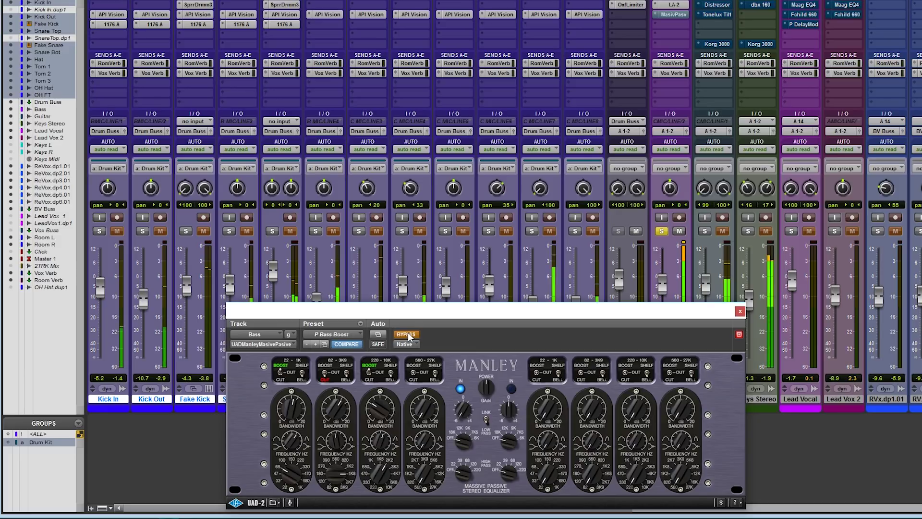
left_click(408, 335)
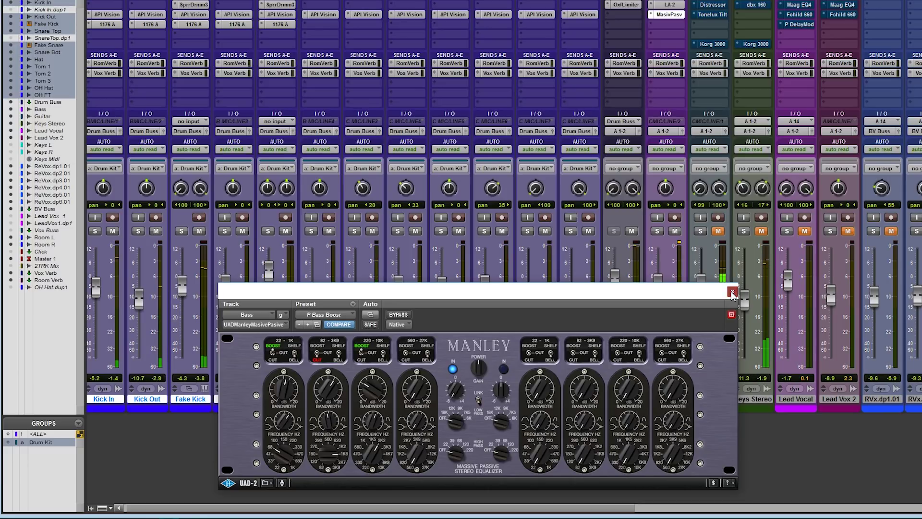
left_click(732, 292)
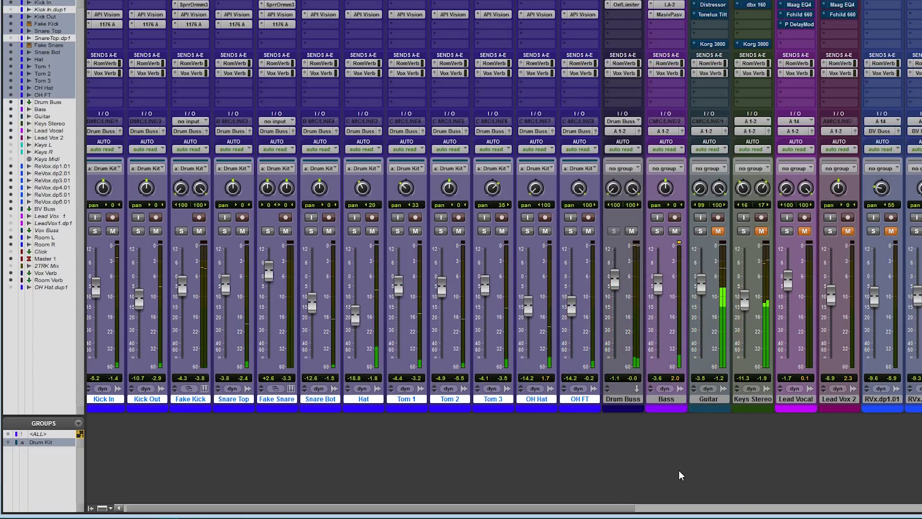
- Review the Bass track's LA-2 compression during playback and set the Bass fader to -3.3 dB
left_click_drag(620, 507, 725, 509)
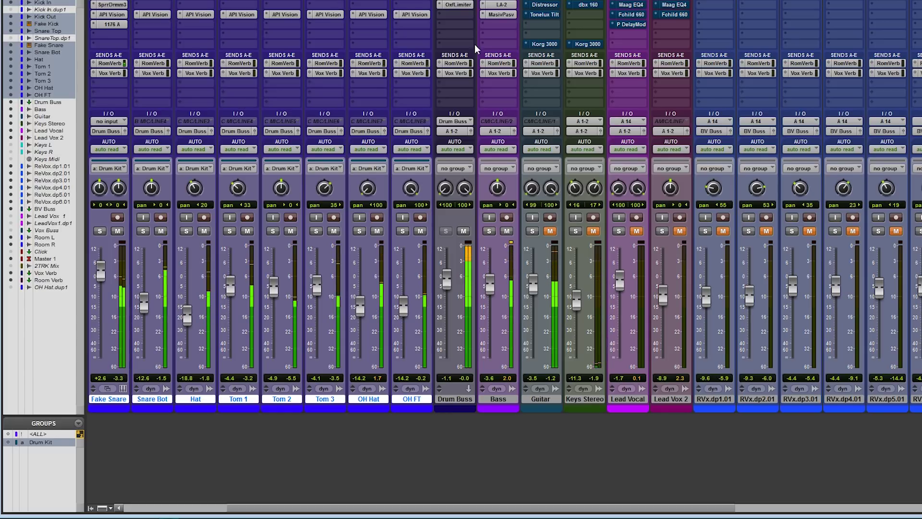
left_click(499, 10)
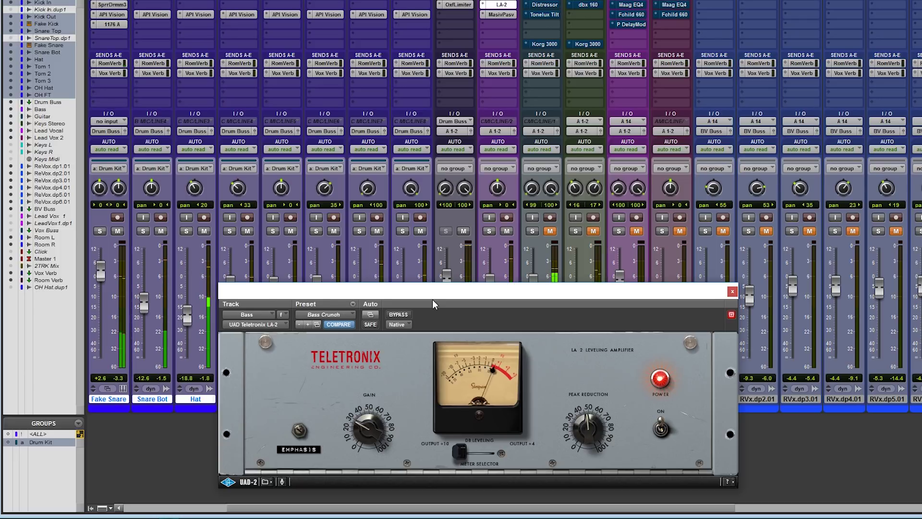
left_click(733, 292)
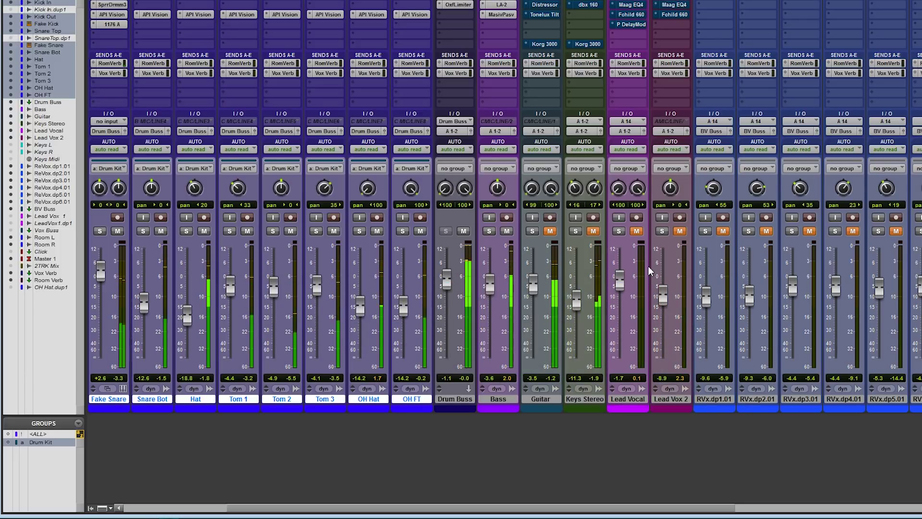
left_click_drag(488, 290, 489, 289)
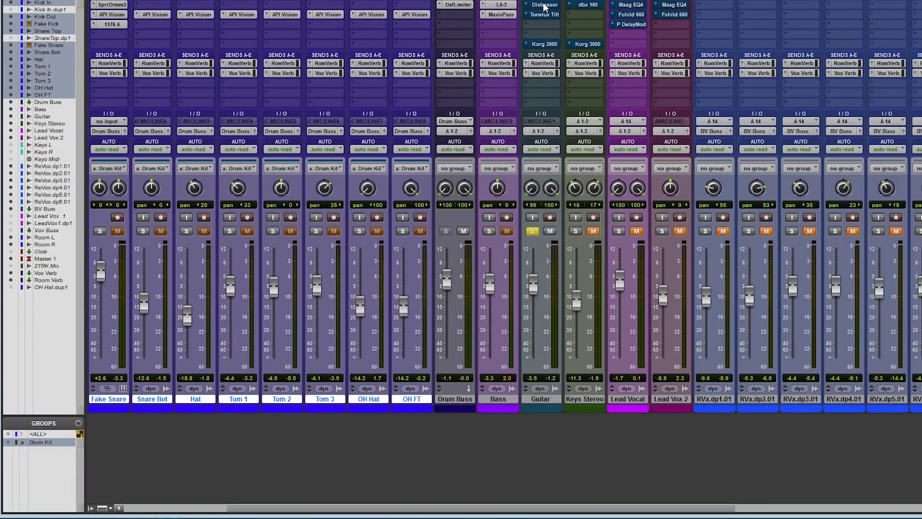
- Take the Guitar track's Distressor and Tonelux Tilt out of bypass and review their settings
left_click(544, 5)
left_click_drag(527, 287, 617, 52)
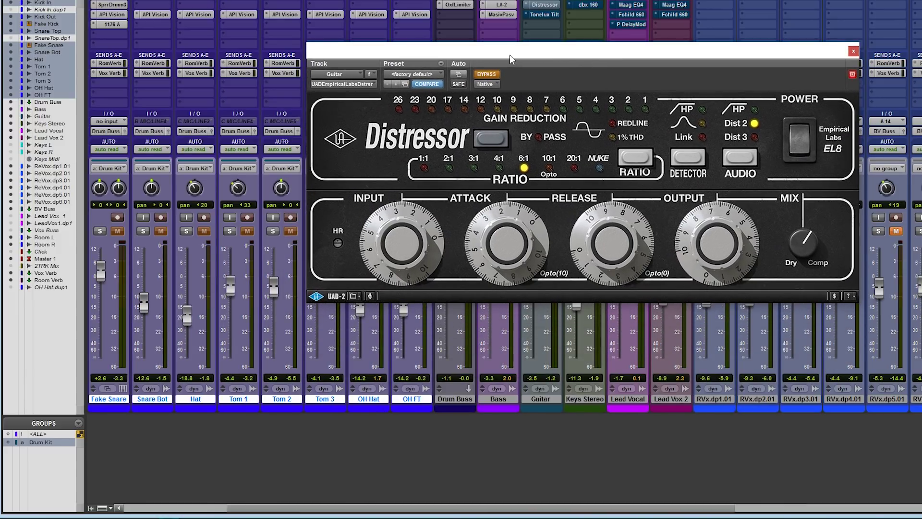
left_click(491, 74)
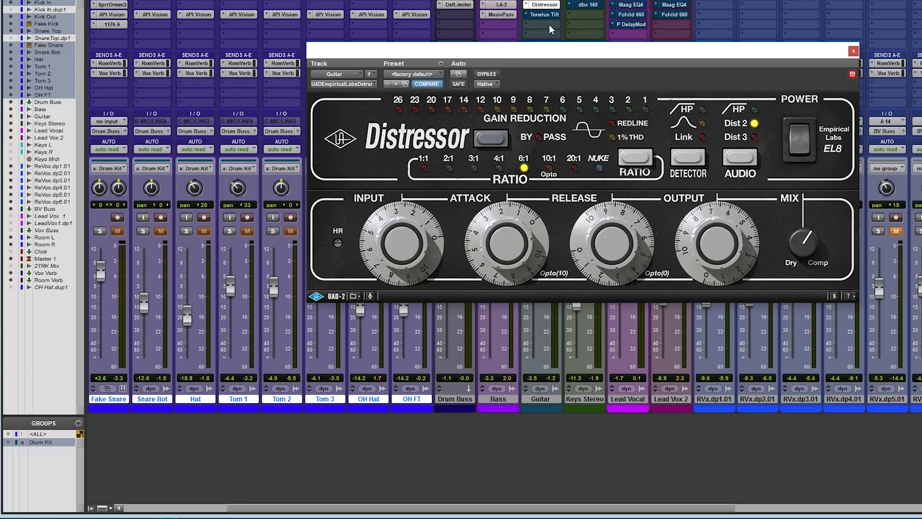
left_click(548, 15)
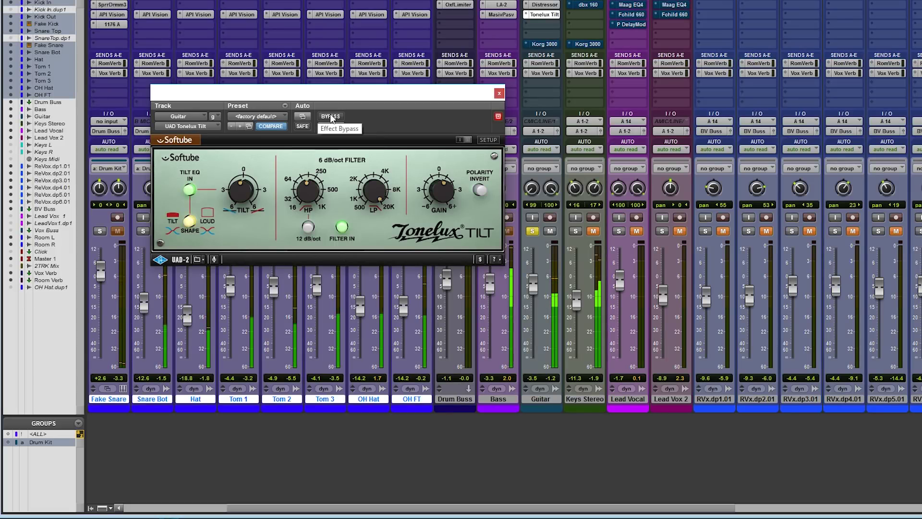
left_click(545, 6)
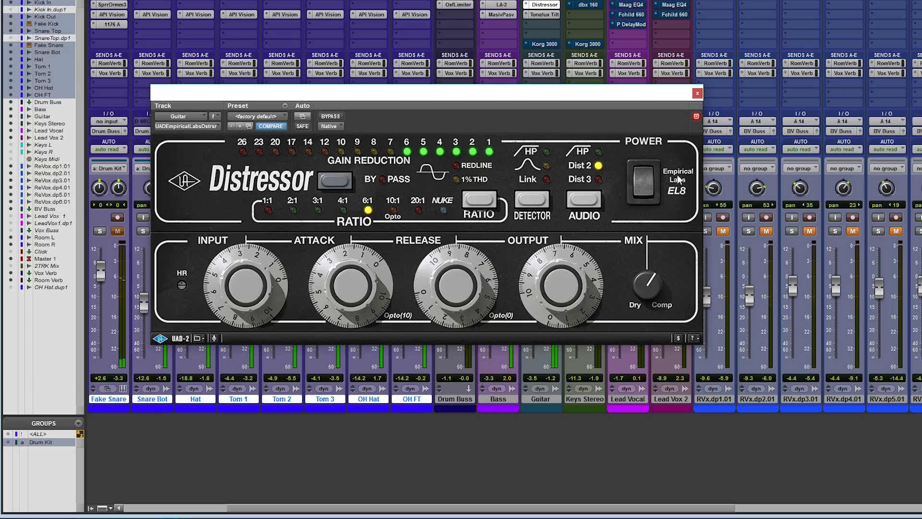
left_click(698, 94)
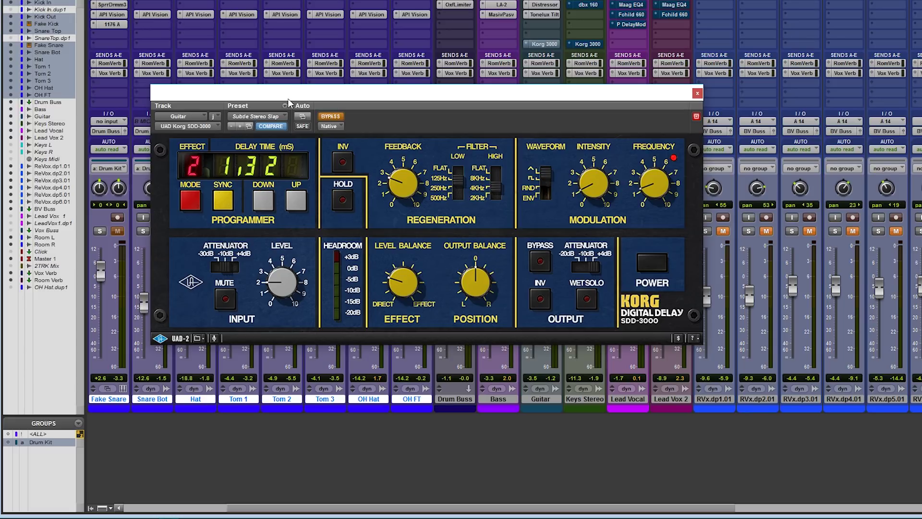
- Take the Guitar track's Korg SDD-3000 delay out of bypass, comparing the sound with and without it
left_click(330, 117)
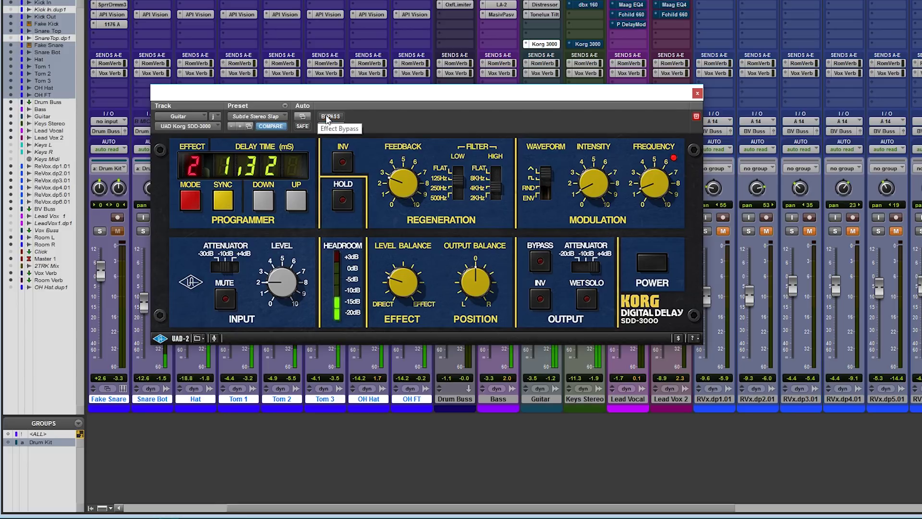
left_click(330, 116)
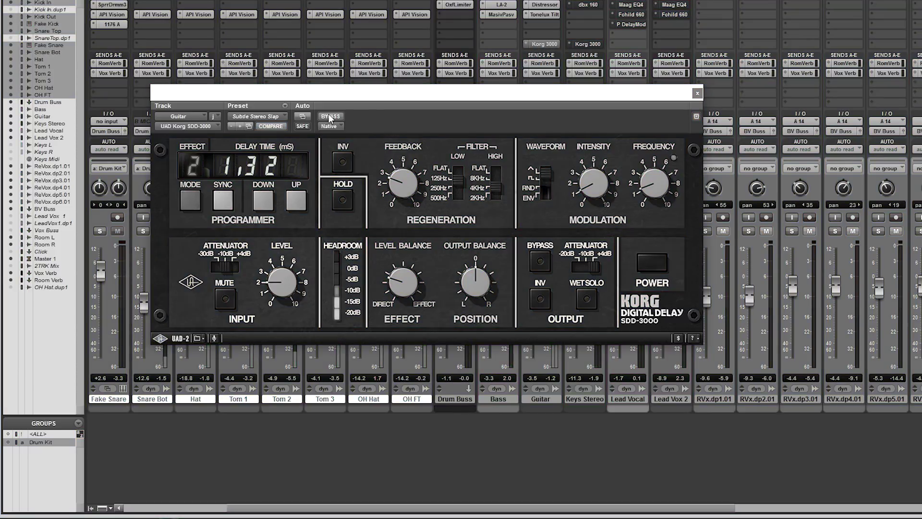
left_click(330, 117)
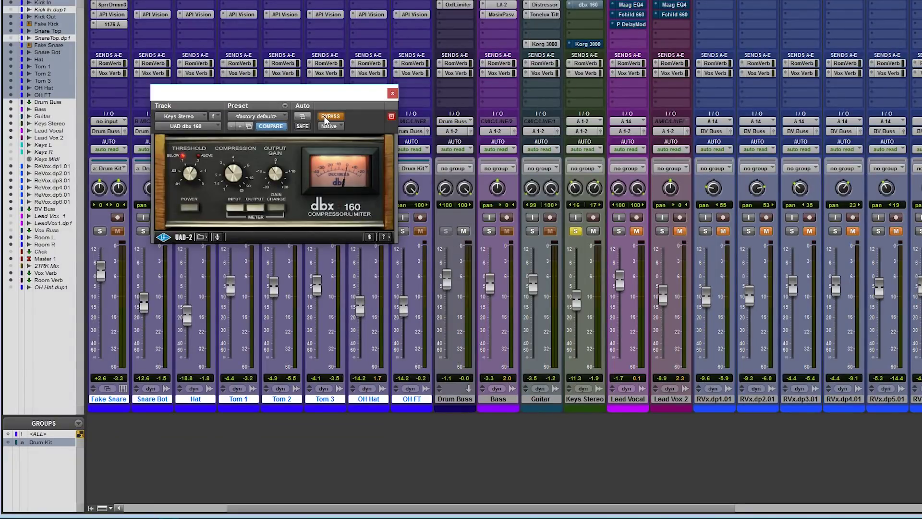
- Take the dbx 160 compressor and Korg SDD-3000 delay on the Keys Stereo track out of bypass
left_click(325, 118)
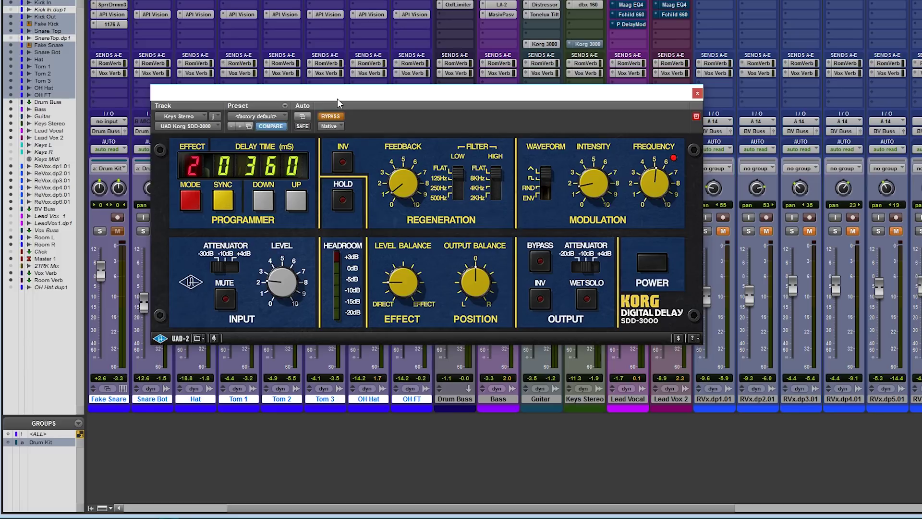
left_click(331, 117)
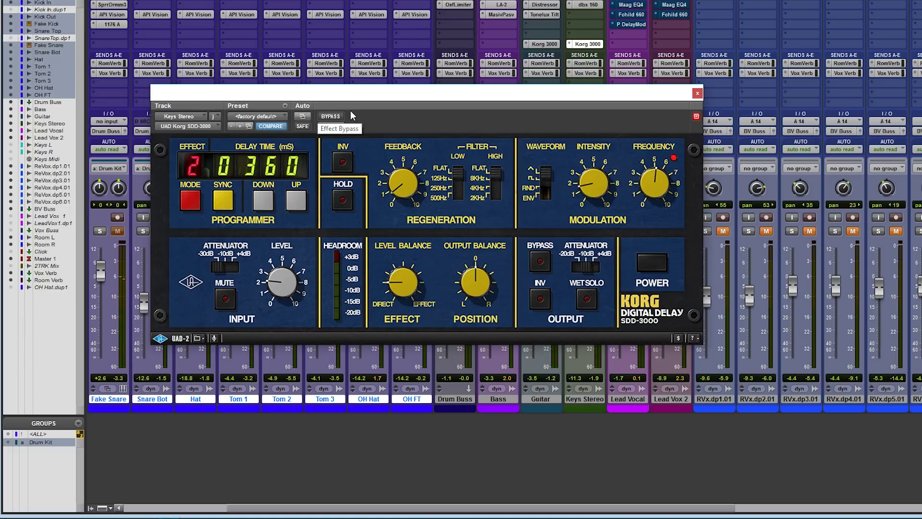
left_click(697, 94)
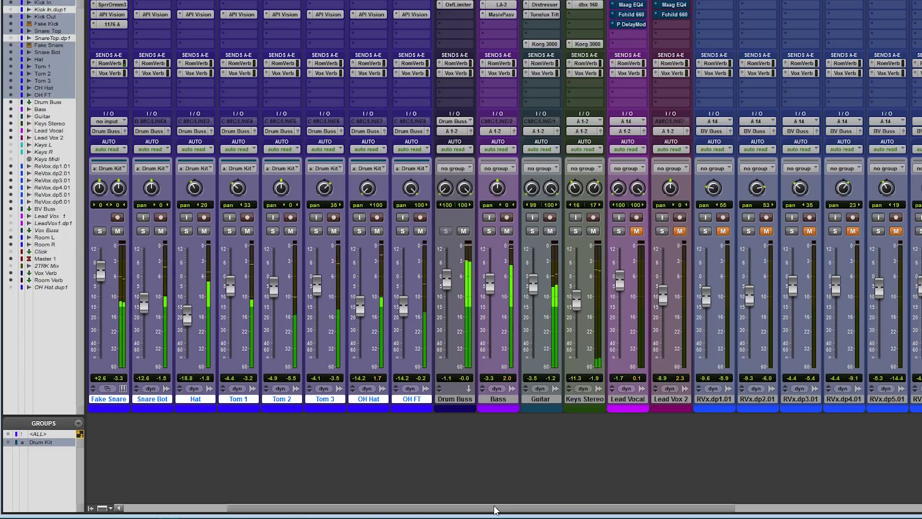
left_click_drag(495, 510, 660, 512)
scroll(488, 207, "right", 2)
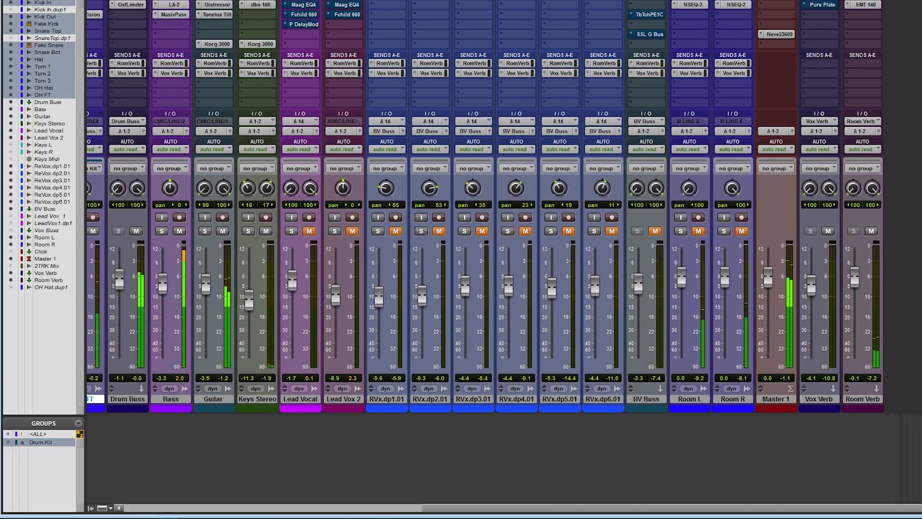
scroll(499, 206, "left", 6)
scroll(500, 207, "right", 3)
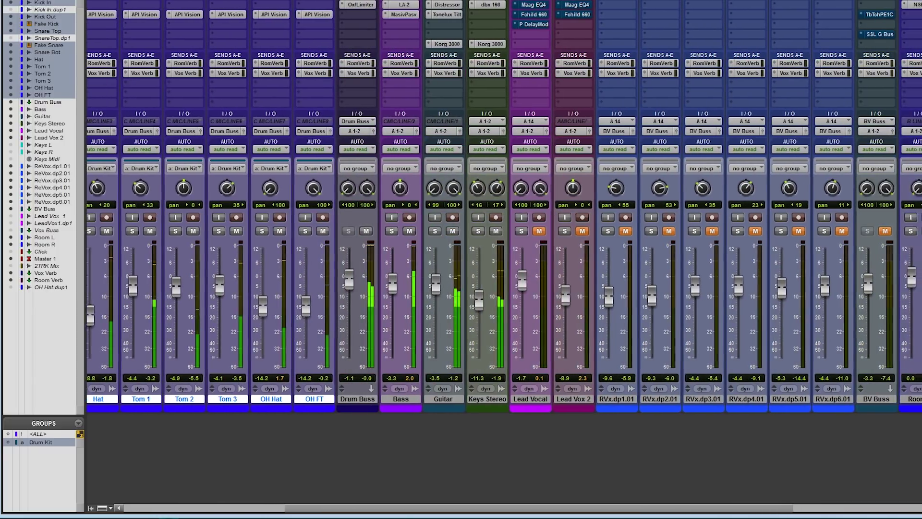
scroll(500, 207, "right", 3)
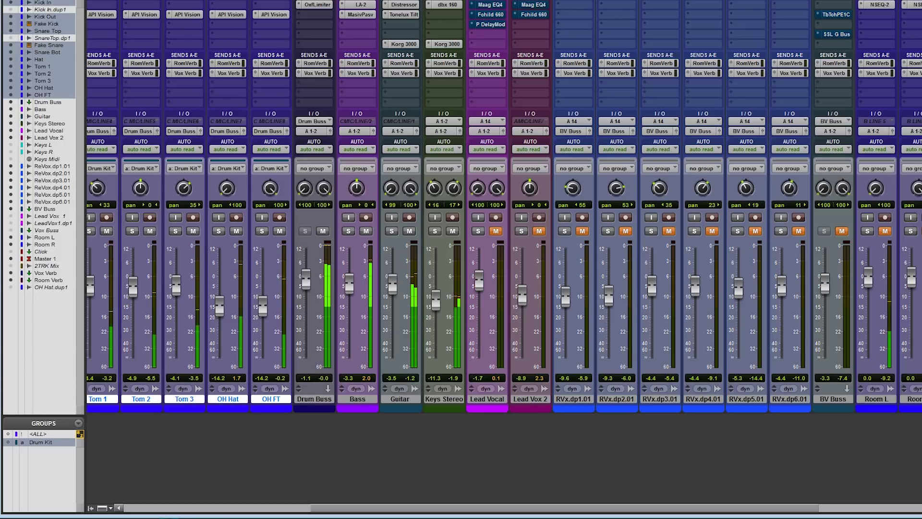
scroll(500, 206, "right", 1)
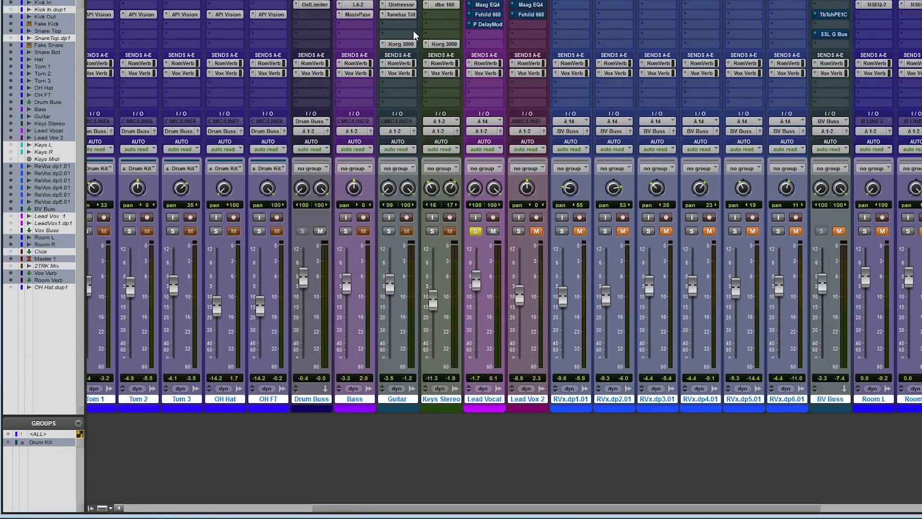
- Take the Lead Vocal track's Maag EQ4, Fairchild 660 and P DelayMod inserts out of bypass
left_click(479, 7)
right_click(479, 7)
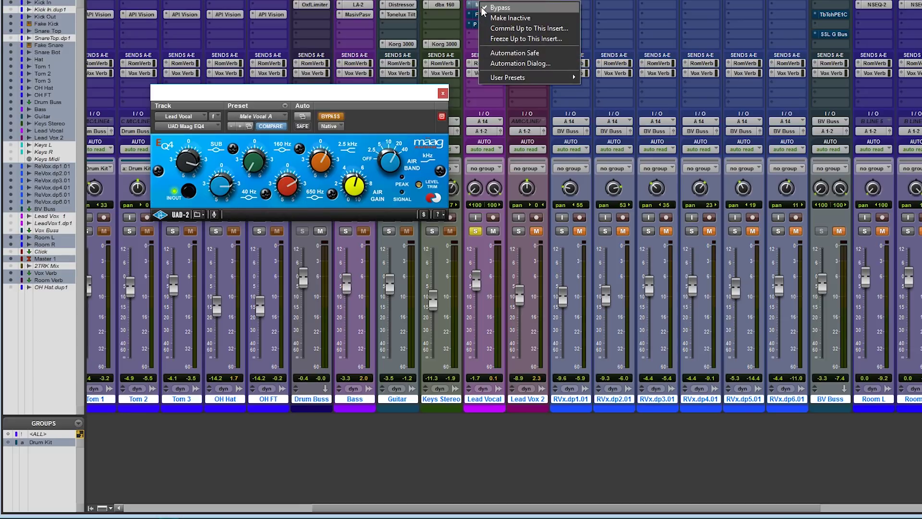
left_click(330, 117)
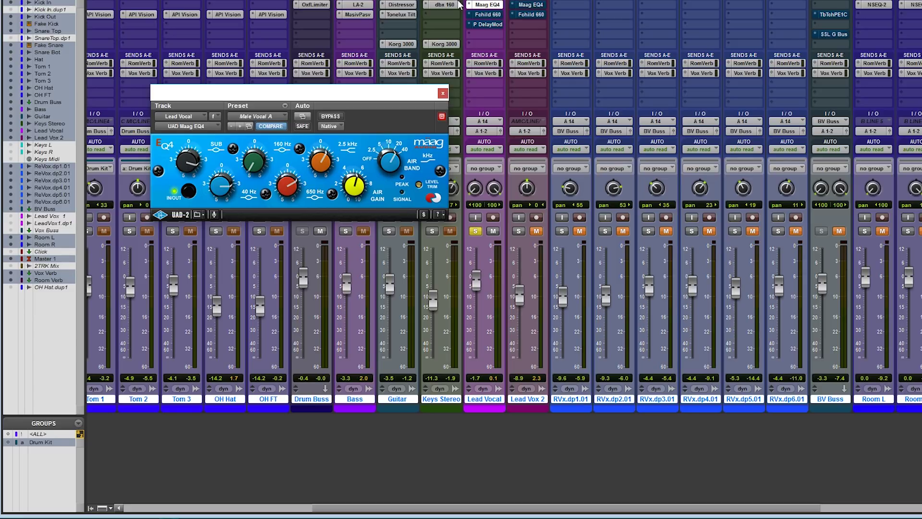
left_click(481, 15)
left_click(330, 117)
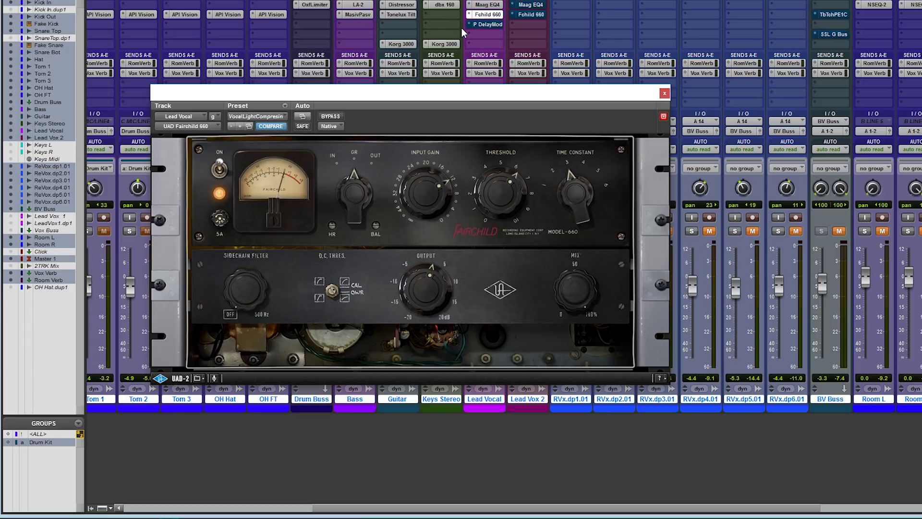
left_click(486, 24)
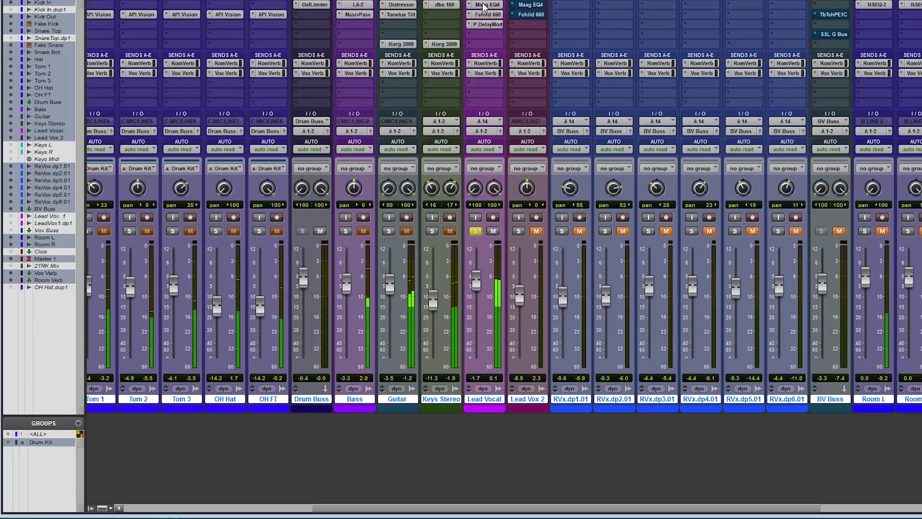
- Review the Maag EQ4 and Fairchild 660 settings on the Lead Vocal track during playback
left_click(488, 5)
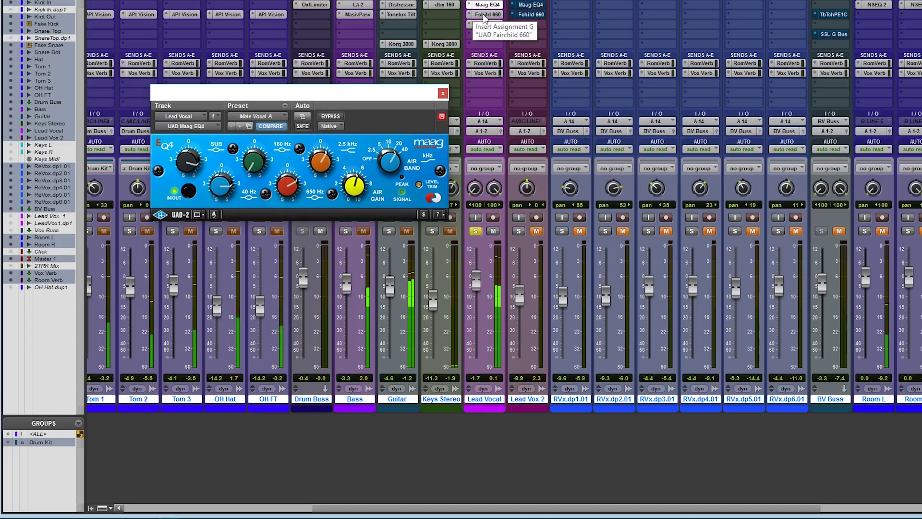
left_click(483, 14)
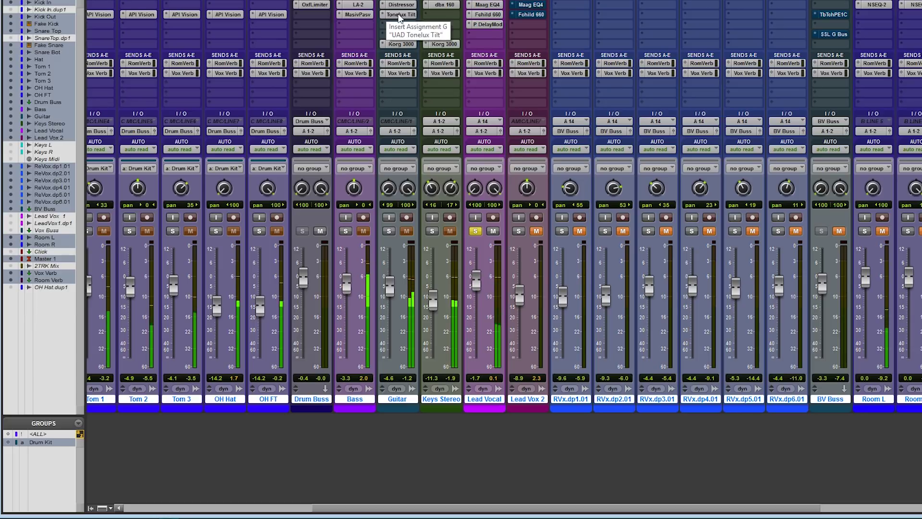
left_click(489, 14)
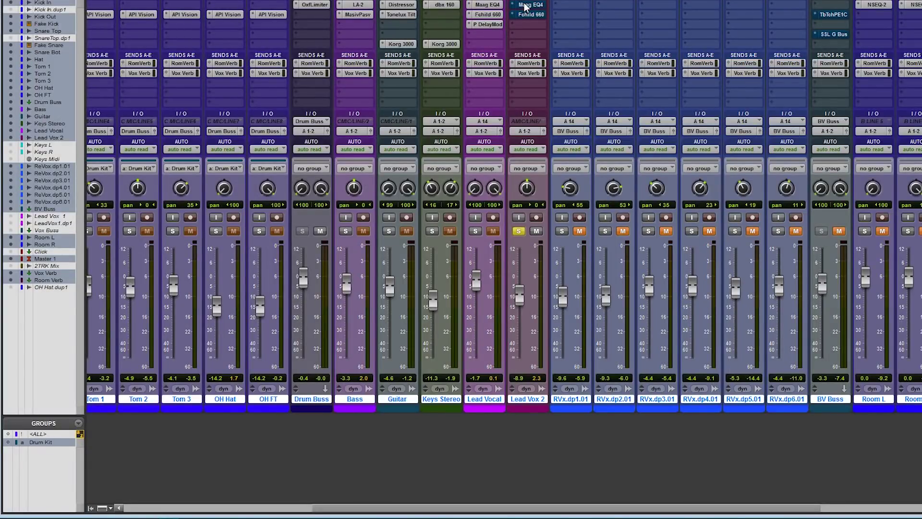
- Take the Maag EQ4 and Fairchild 660 inserts on the Lead Vox 2 track out of bypass
left_click(525, 5)
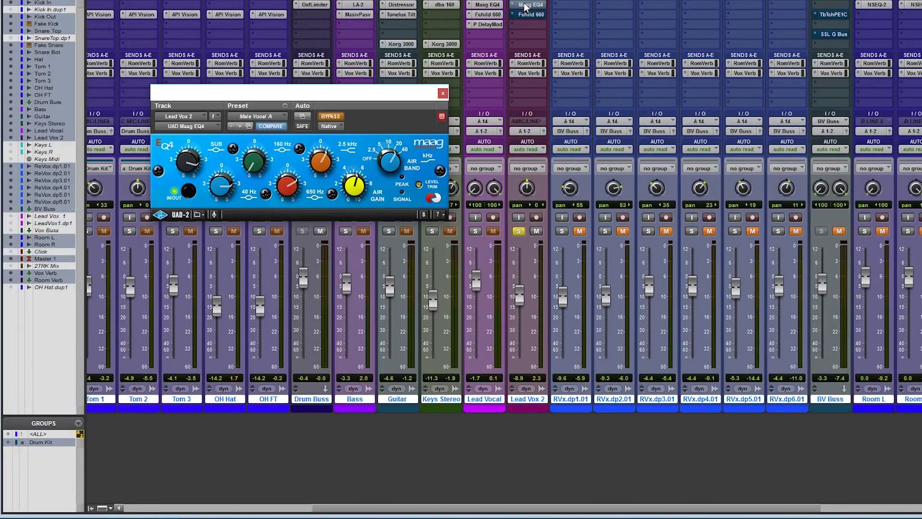
left_click(325, 118)
right_click(523, 13)
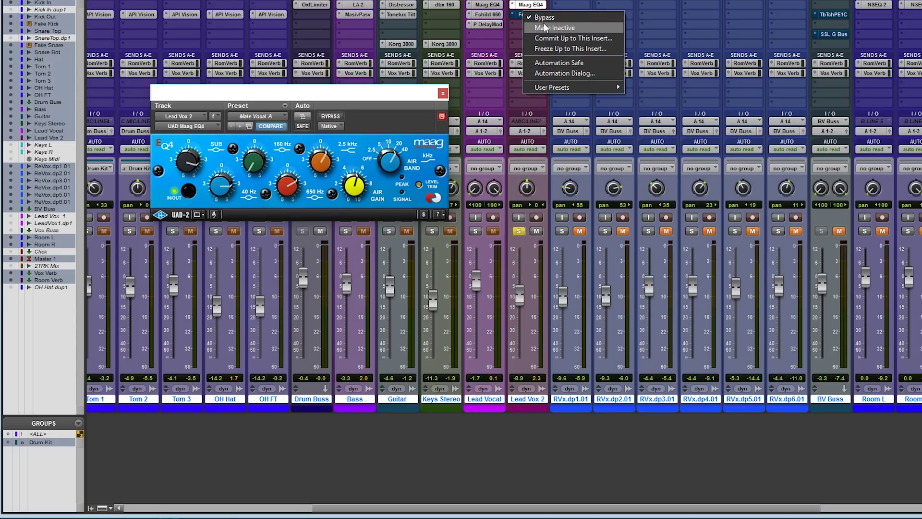
left_click(543, 18)
- Solo Lead Vocal together with Lead Vox 2 and audition both vocal tracks in the Edit window
left_click(475, 231)
key("ctrl+equal")
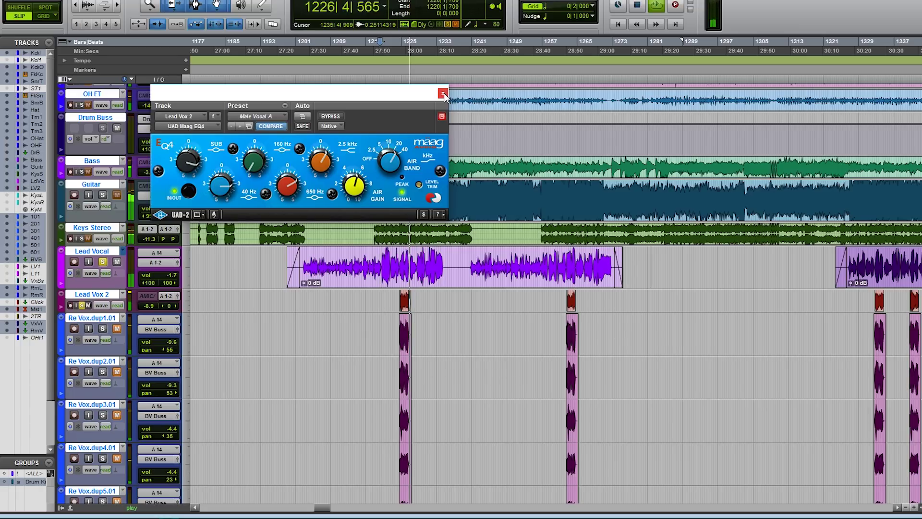
key("space")
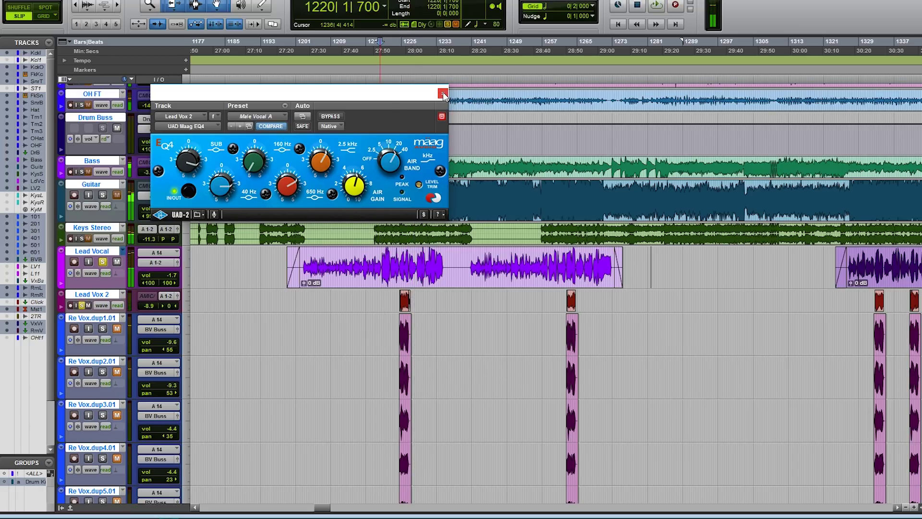